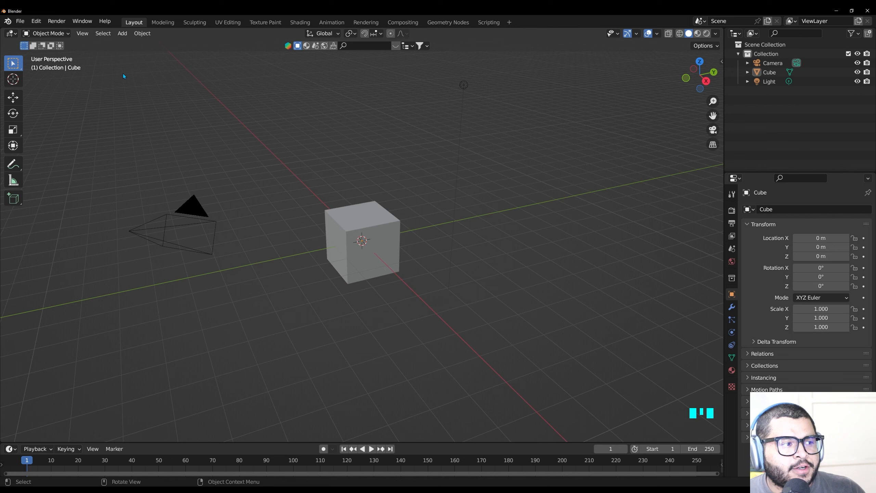
# Delete the default camera, cube and light, and add a mesh plane to the empty scene
pyautogui.moveTo(106, 67); pyautogui.dragTo(578, 329)
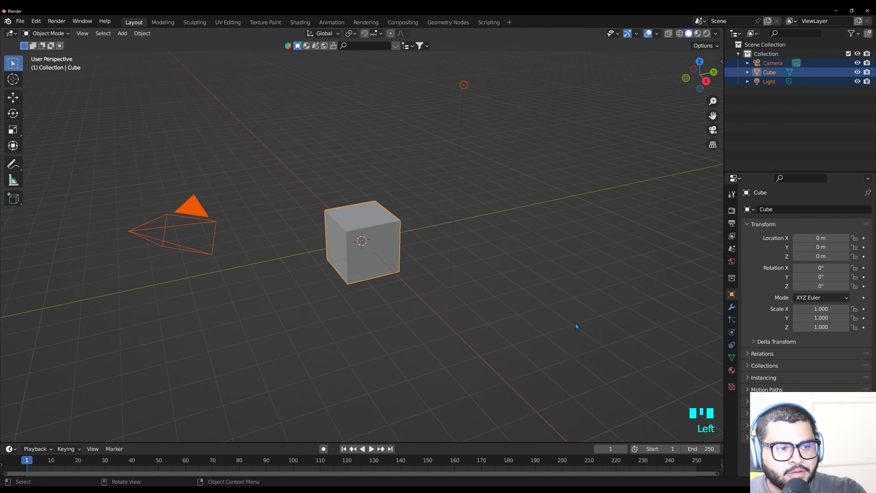
pyautogui.press('Delete')
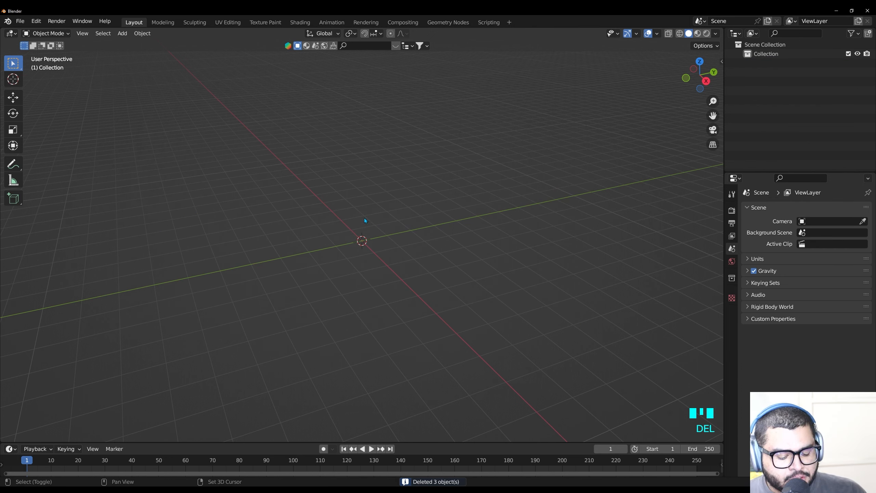
pyautogui.hotkey('shift', 'a')
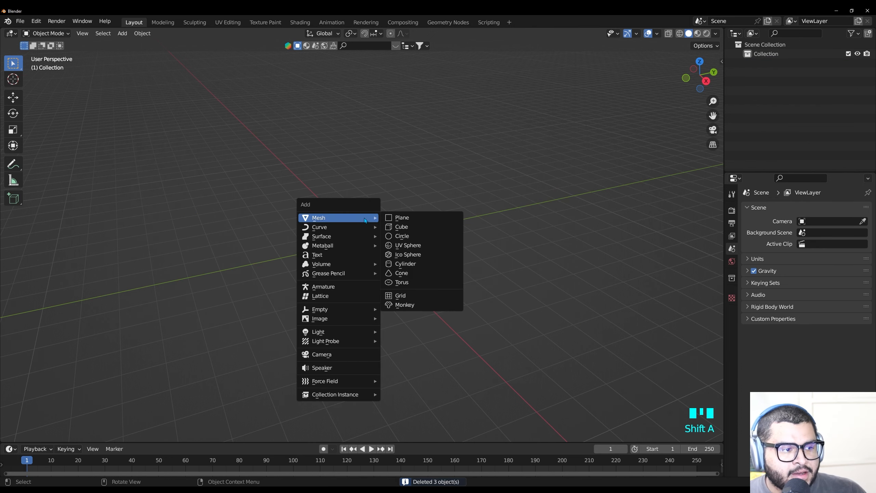
pyautogui.click(409, 218)
# Scale the plane by 8 on all axes and hide it from the viewport
pyautogui.press('s')
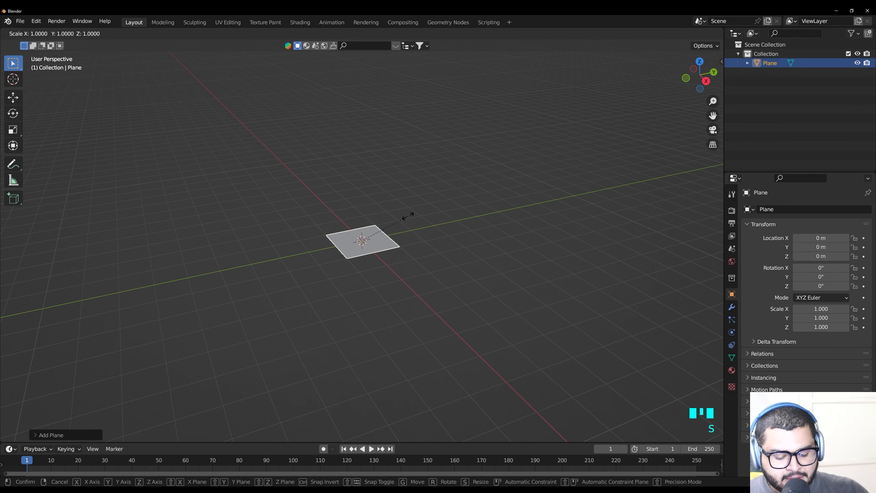
pyautogui.write('8')
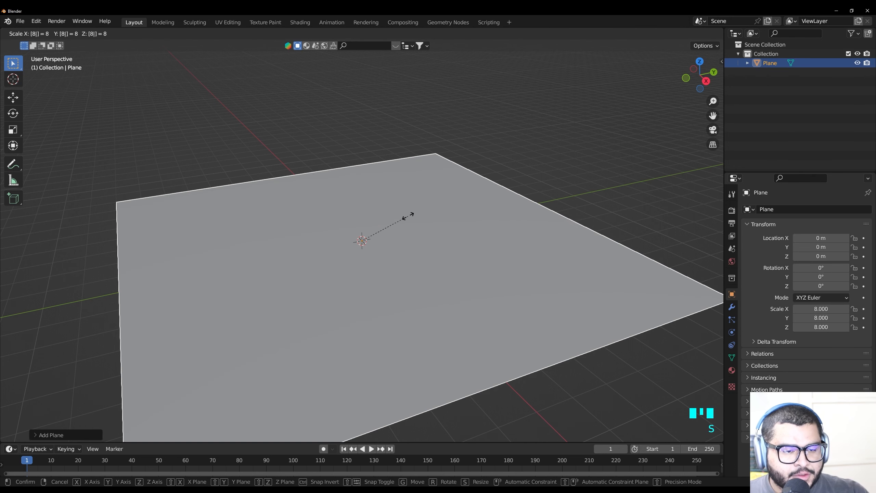
pyautogui.press('Return')
pyautogui.press('h')
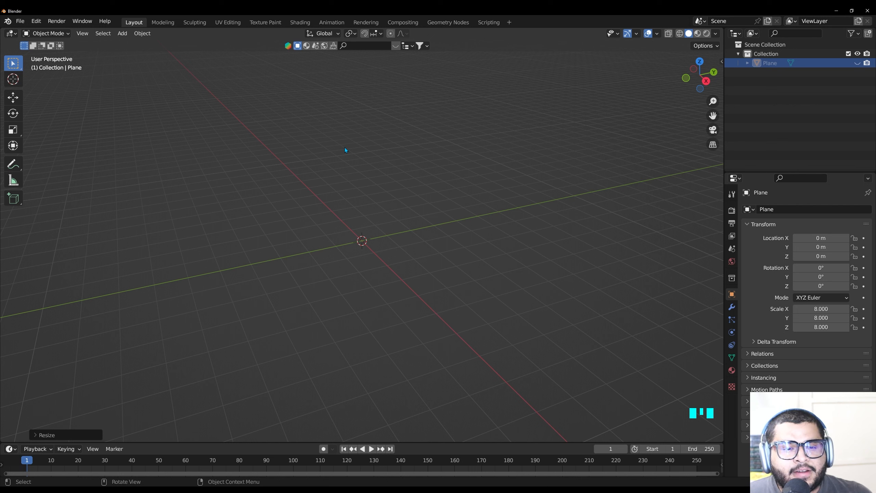
# Import the vector file 3rd Eye Alien Black V2.svg from the GFX folder
pyautogui.click(23, 23)
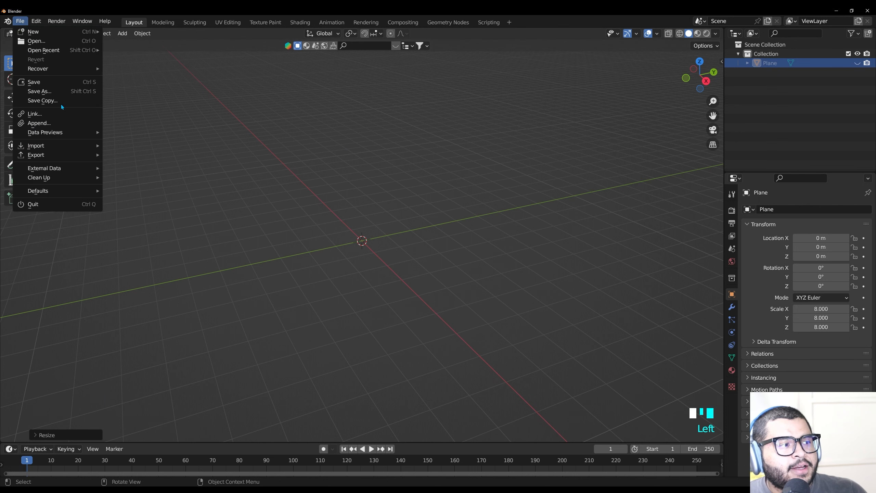
pyautogui.moveTo(64, 149)
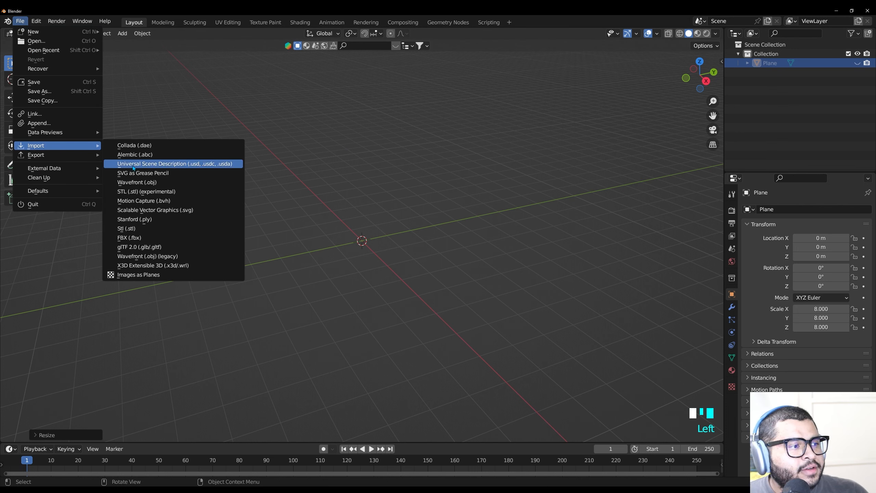
pyautogui.click(202, 211)
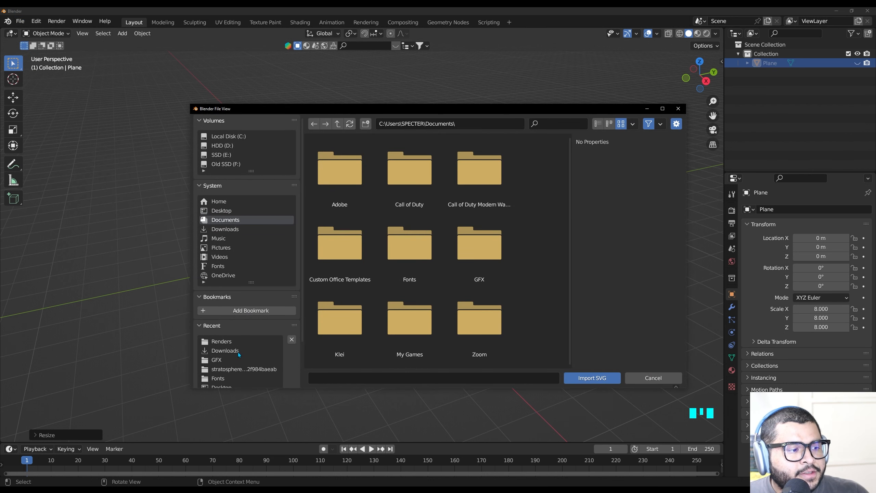
pyautogui.click(231, 359)
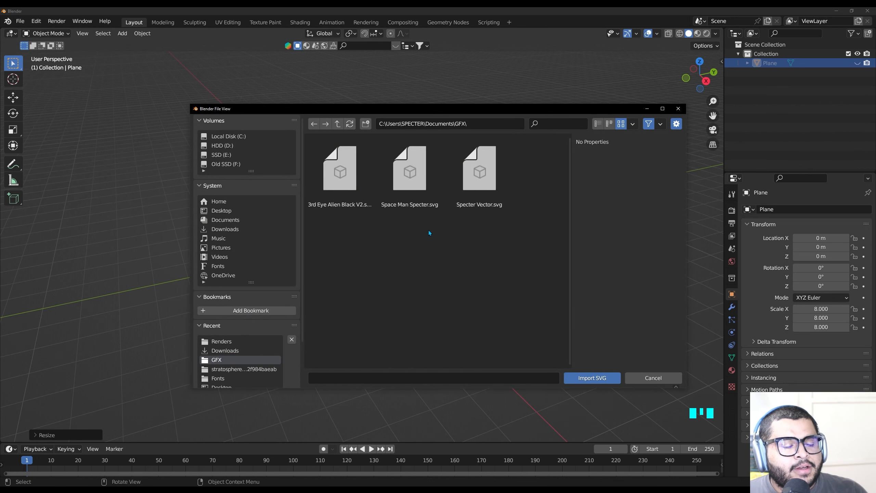
pyautogui.click(341, 179)
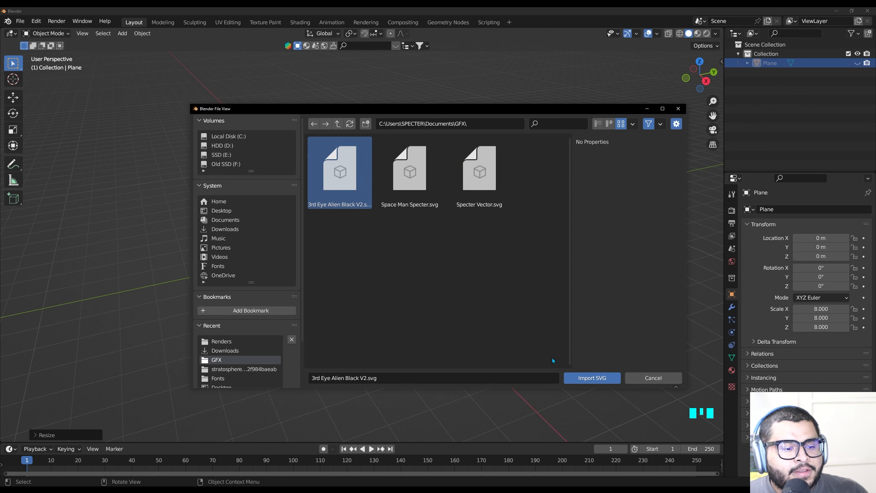
pyautogui.click(604, 379)
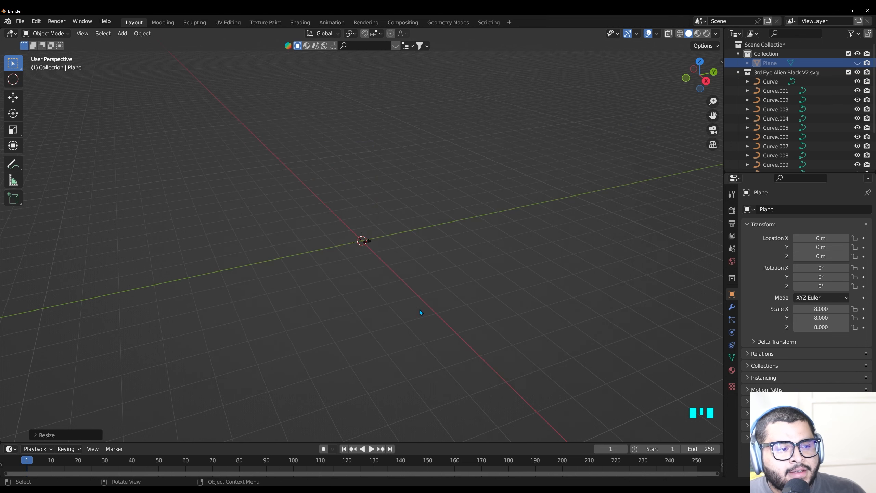
# Try to join the imported curves, selecting the range from Curve to Curve.014 in the outliner
pyautogui.scroll(3, 378, 255)
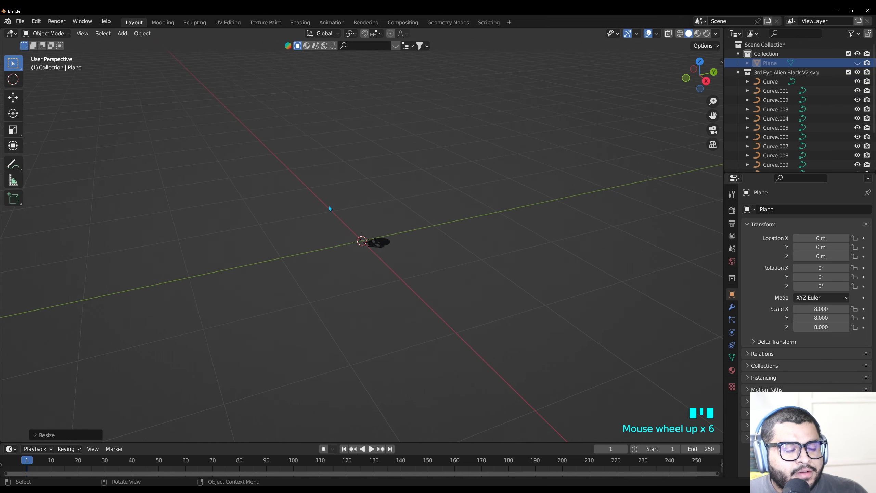
pyautogui.moveTo(325, 192); pyautogui.dragTo(523, 343)
pyautogui.press('ctrl')
pyautogui.hotkey('ctrl', 'j')
pyautogui.click(791, 91)
pyautogui.click(780, 90)
pyautogui.click(778, 82)
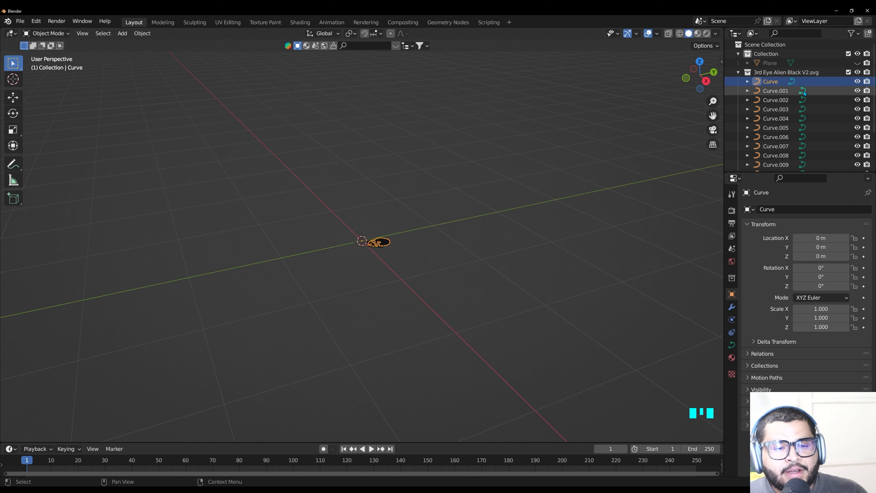
pyautogui.scroll(-12, 828, 99)
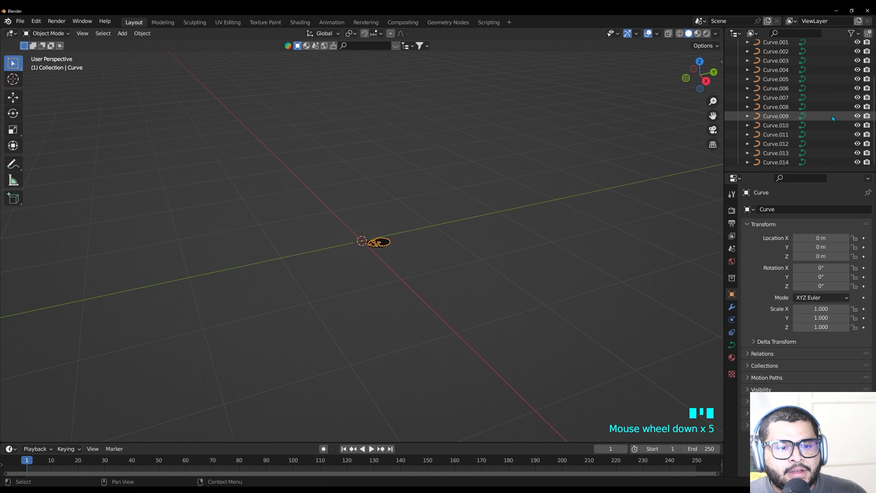
pyautogui.keyDown('shift'); pyautogui.click(772, 162); pyautogui.keyUp('shift')
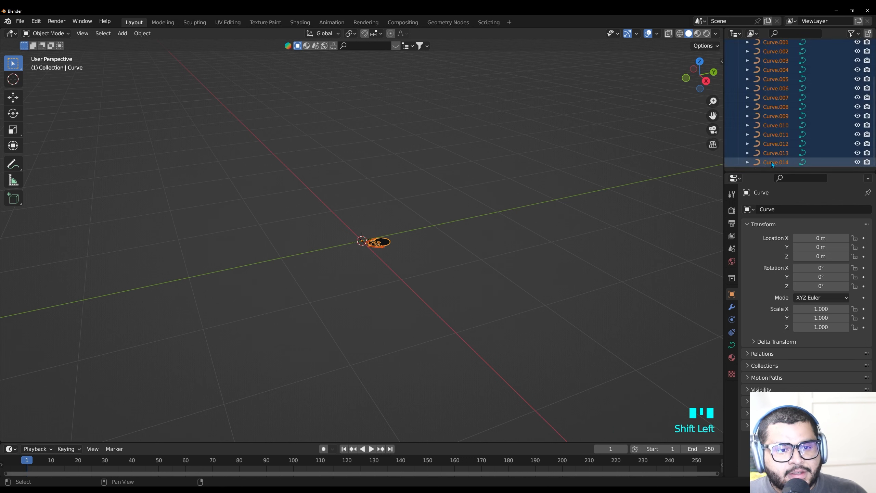
pyautogui.hotkey('ctrl', 'j')
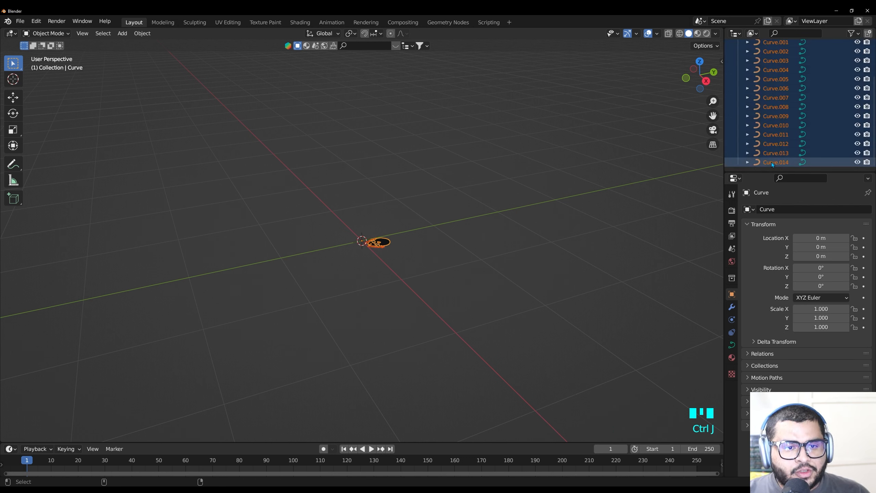
pyautogui.click(584, 197)
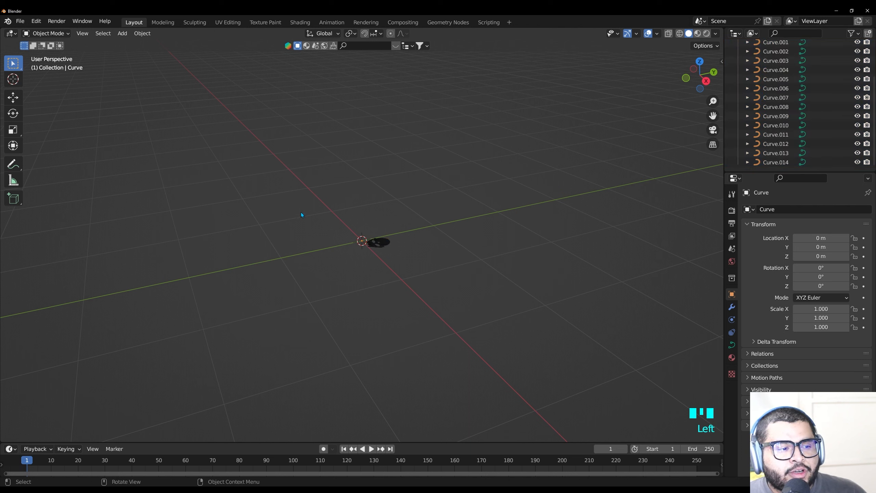
# Select all the imported SVG curves in the viewport and join them into a single curve object
pyautogui.moveTo(271, 166); pyautogui.dragTo(513, 352)
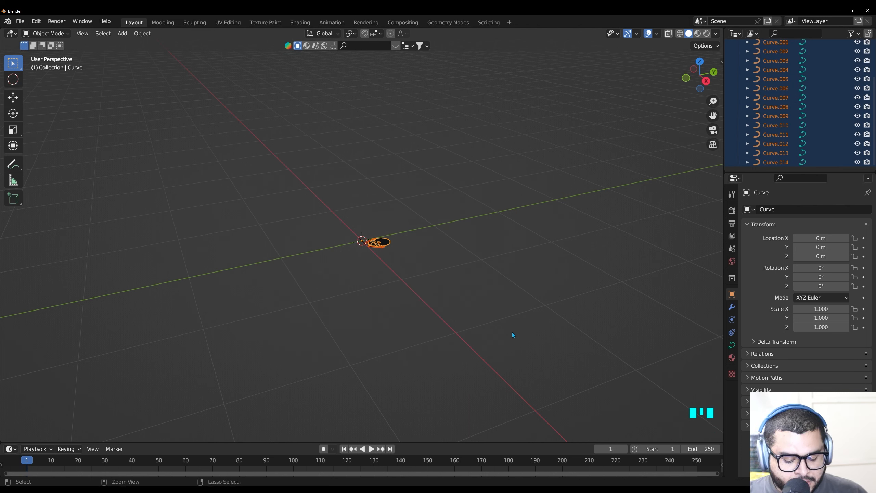
pyautogui.hotkey('ctrl', 'j')
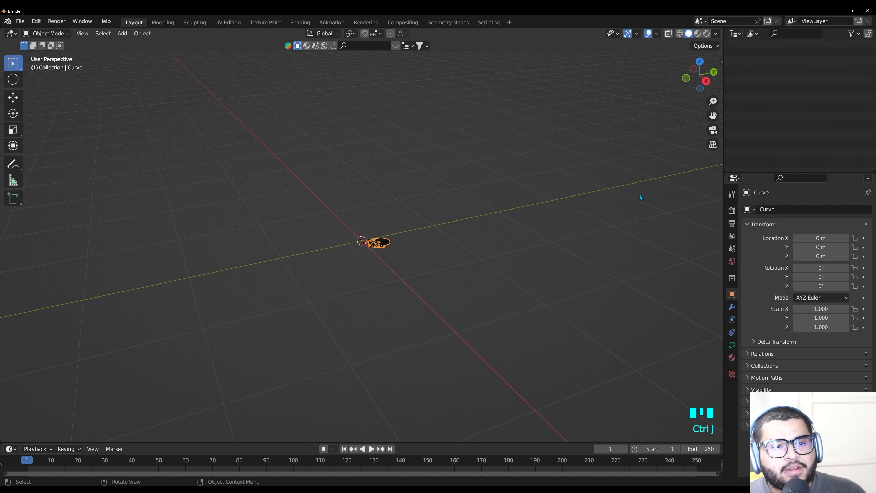
pyautogui.click(785, 72)
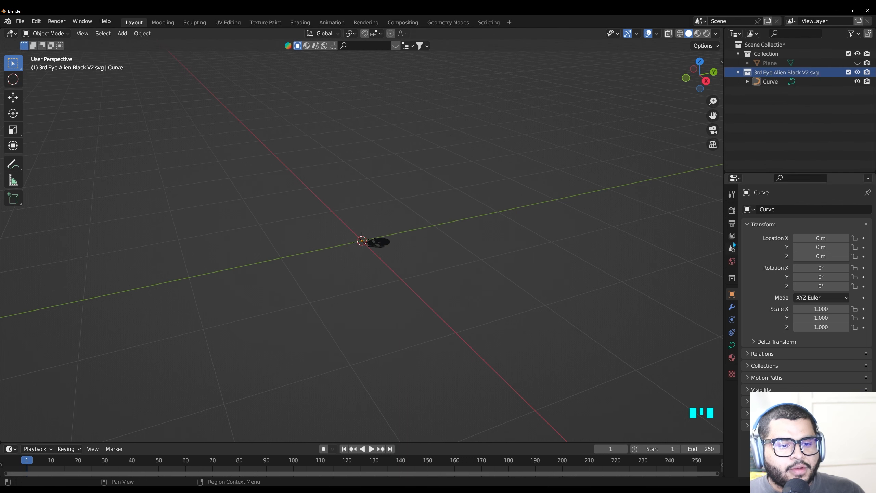
# Extrude the joined alien curve to 0.11 m through its curve geometry settings
pyautogui.click(731, 345)
pyautogui.click(755, 357)
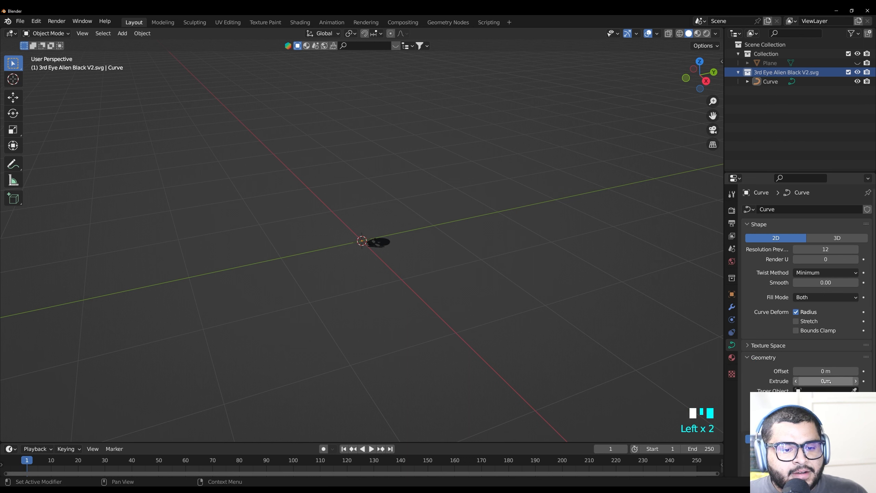
pyautogui.moveTo(827, 381); pyautogui.dragTo(849, 381)
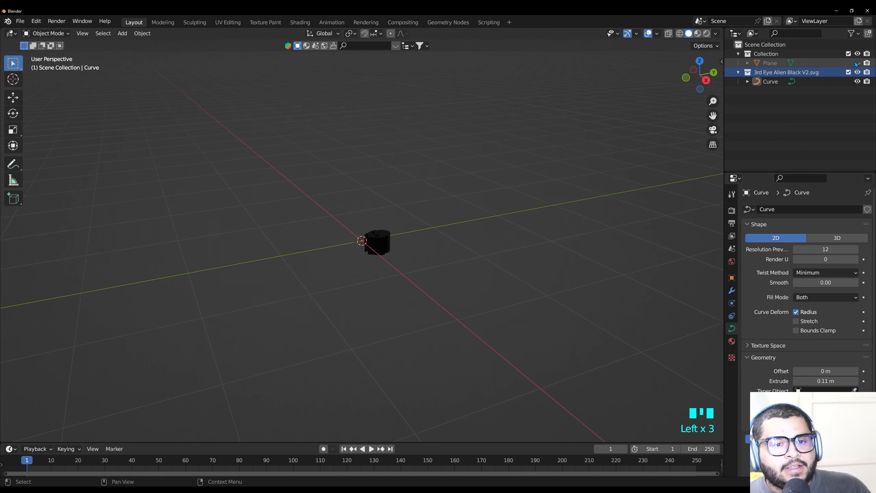
# Unhide the plane and subdivide its mesh with 10 cuts in Edit Mode, returning to Object Mode
pyautogui.click(857, 64)
pyautogui.click(510, 267)
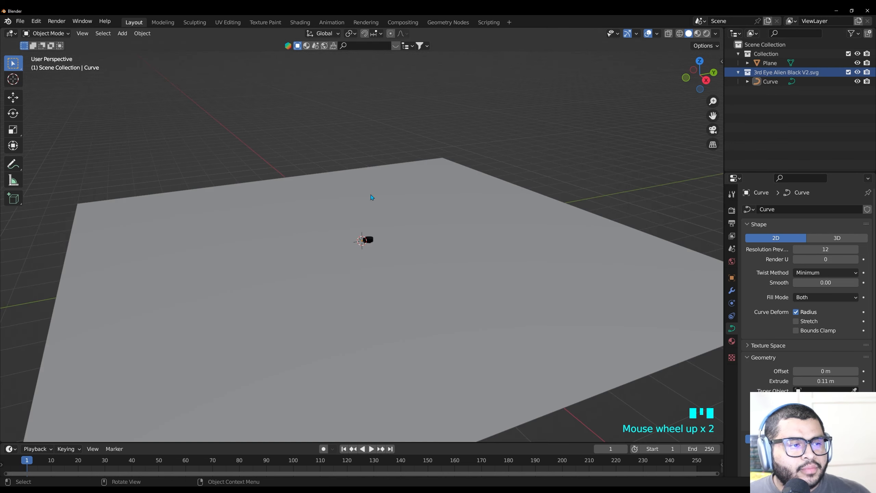
pyautogui.press('Tab')
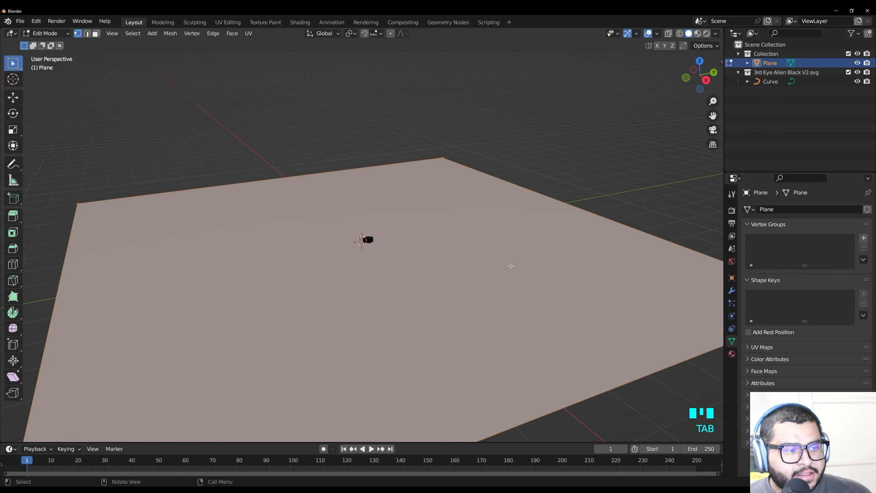
pyautogui.rightClick(511, 265)
pyautogui.click(511, 265)
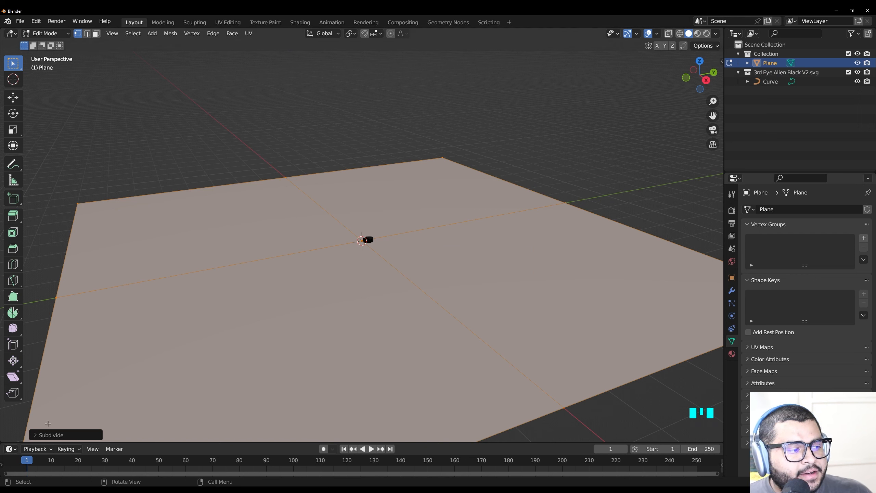
pyautogui.click(36, 436)
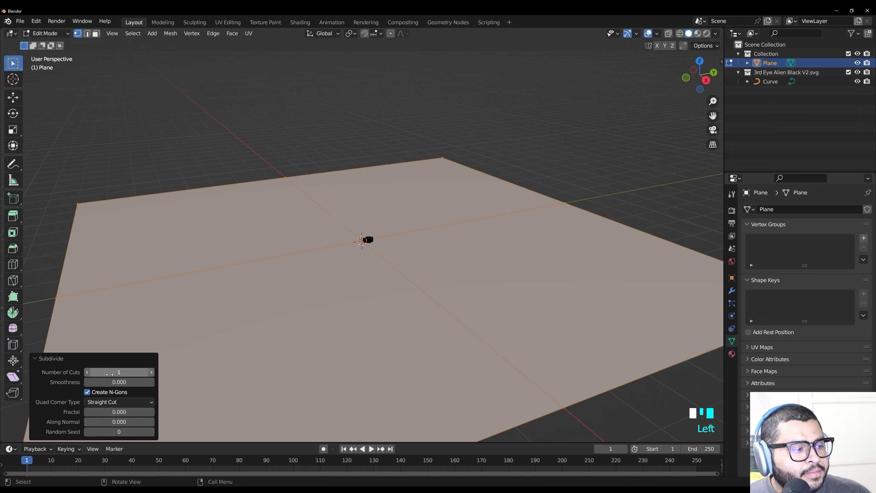
pyautogui.click(124, 372)
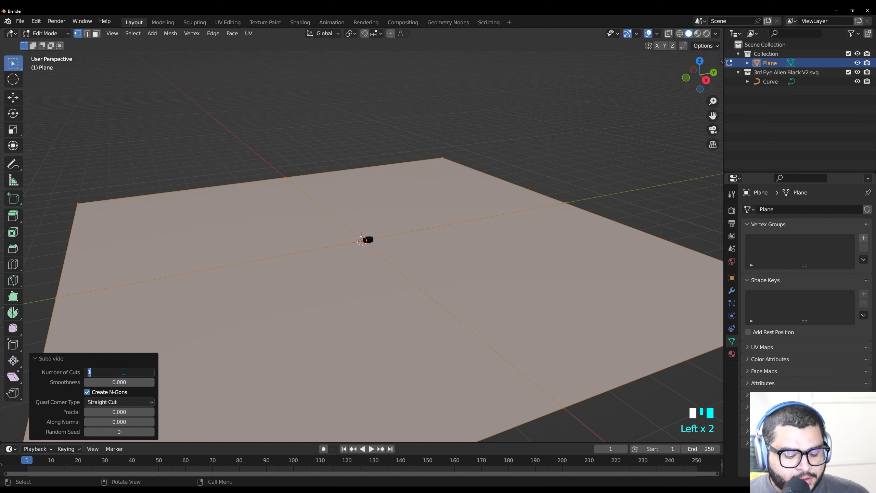
pyautogui.write('10')
pyautogui.press('Return')
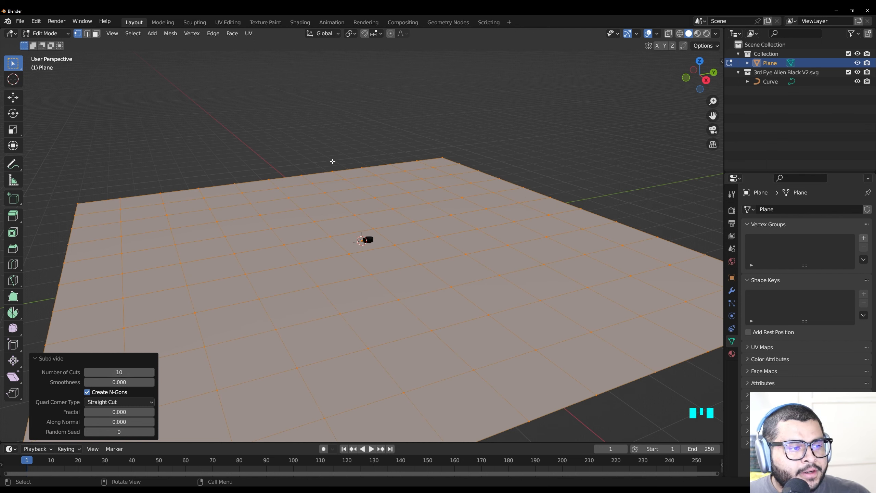
pyautogui.press('Tab')
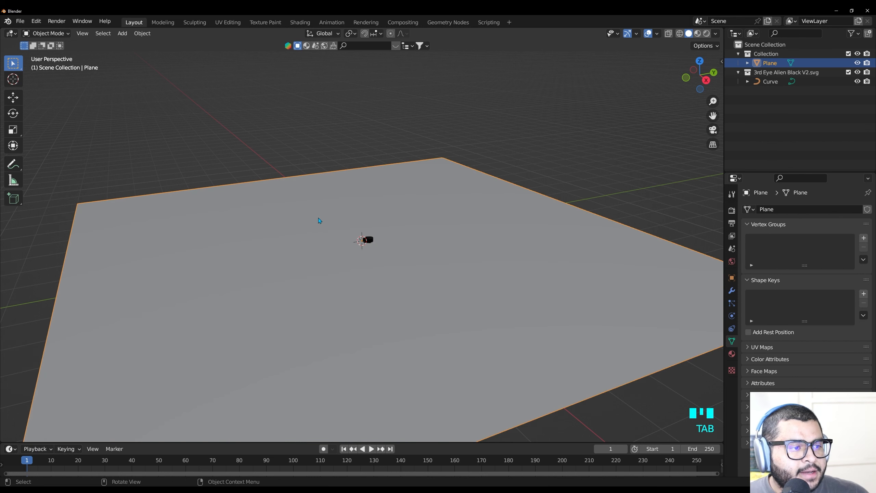
# Apply the scale transform to the subdivided plane
pyautogui.click(300, 142)
pyautogui.click(468, 244)
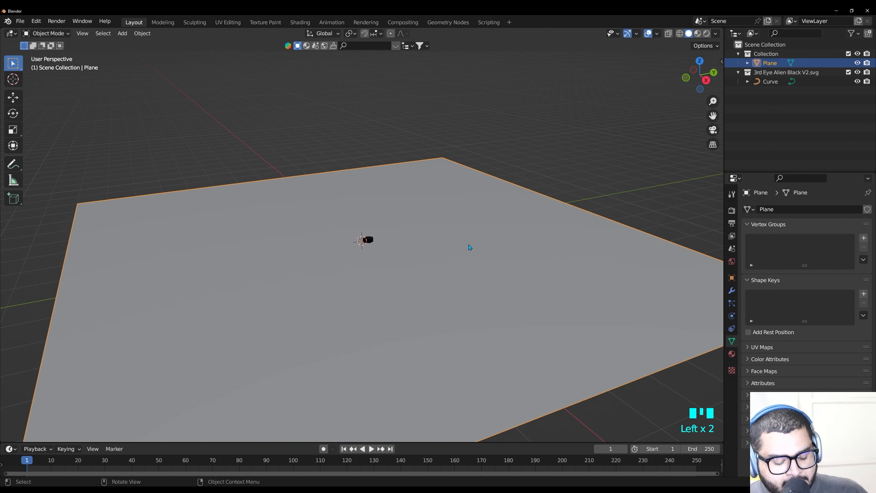
pyautogui.hotkey('ctrl', 'a')
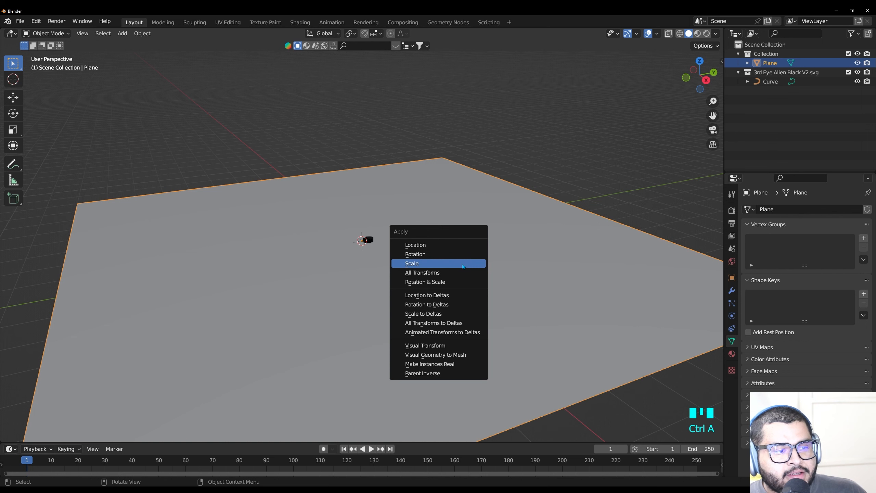
pyautogui.click(462, 264)
# Select the curve together with the plane and parent the curve to the plane with the Vertex option
pyautogui.moveTo(254, 131); pyautogui.dragTo(582, 365)
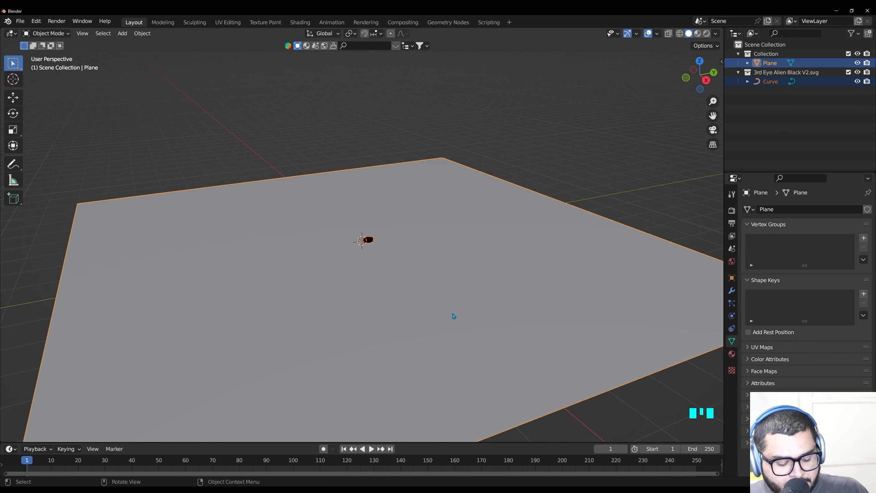
pyautogui.hotkey('ctrl', 'p')
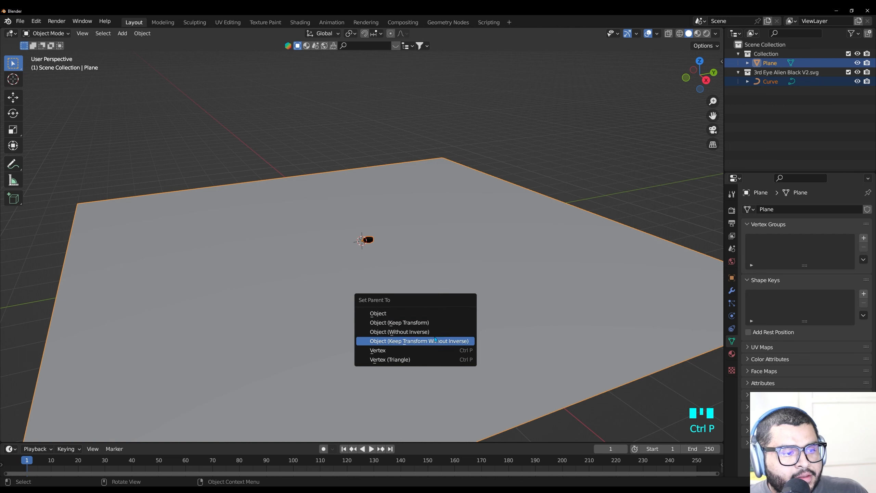
pyautogui.click(408, 350)
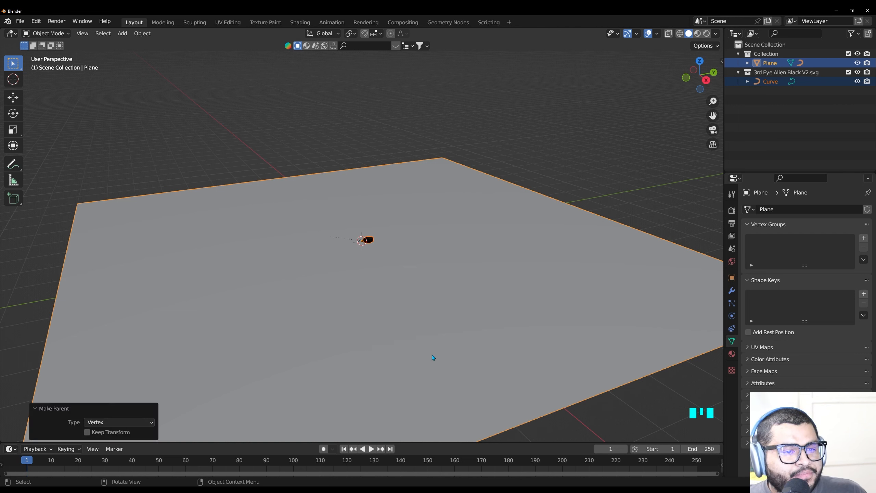
# Set the plane's object instancing to Faces so the alien curve repeats on every face
pyautogui.click(731, 277)
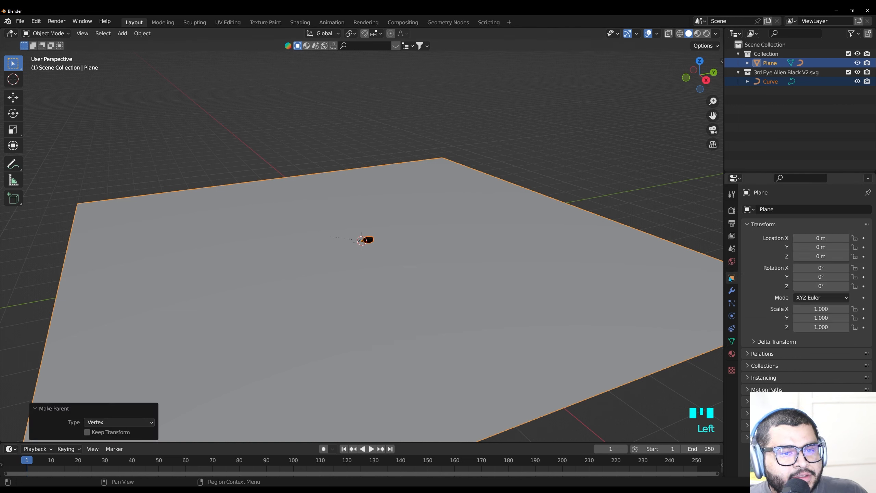
pyautogui.click(754, 377)
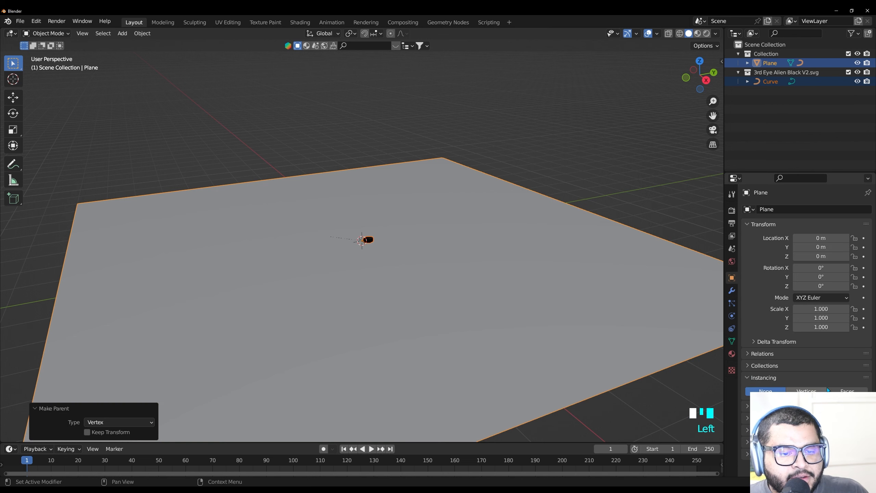
pyautogui.click(841, 391)
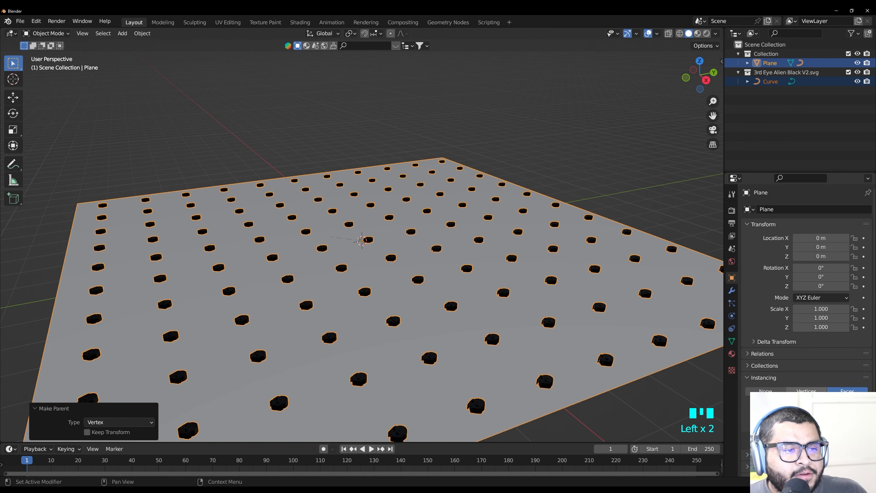
pyautogui.moveTo(606, 253)
pyautogui.mouseDown(button='middle')
pyautogui.moveTo(602, 197)
pyautogui.moveTo(618, 260)
pyautogui.mouseUp(button='middle')
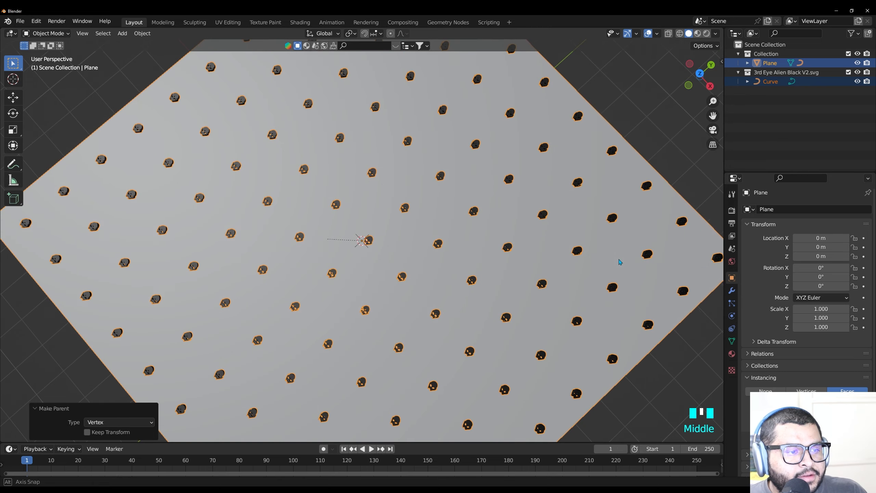
pyautogui.scroll(2, 419, 269)
pyautogui.scroll(-5, 420, 269)
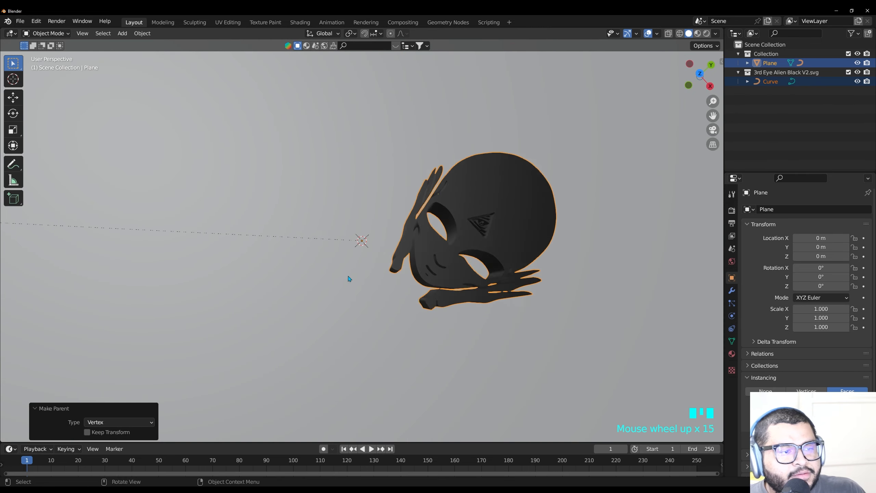
pyautogui.scroll(-11, 382, 298)
# Select only the alien curve and set its origin to Center of Mass (Surface)
pyautogui.click(771, 82)
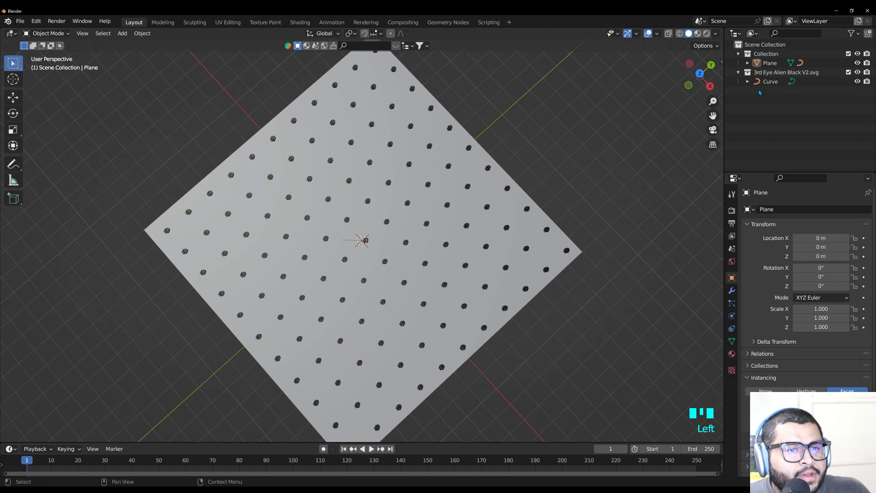
pyautogui.click(771, 83)
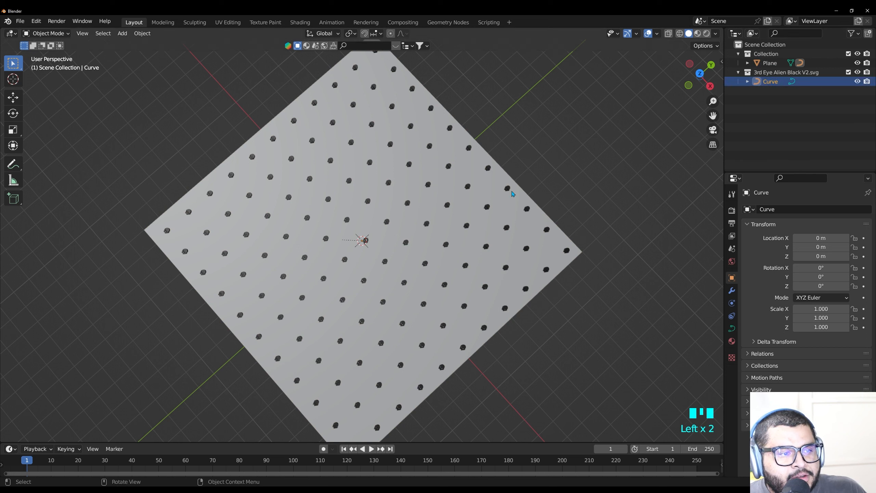
pyautogui.rightClick(429, 187)
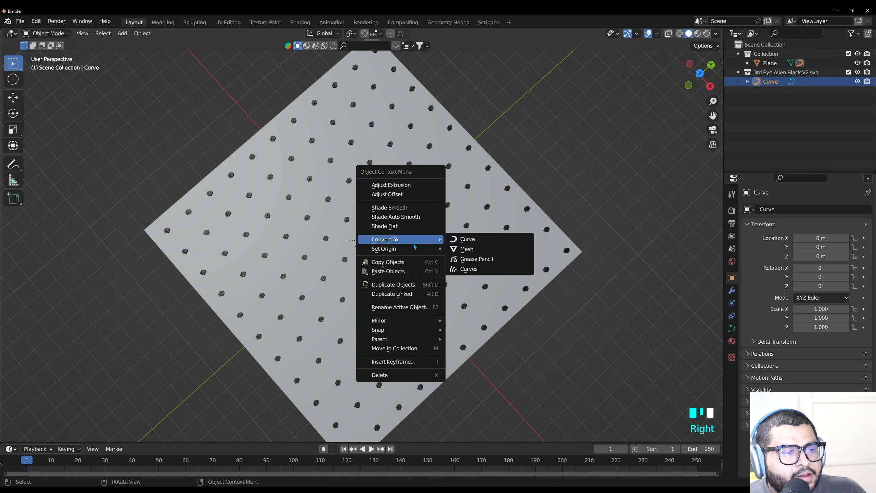
pyautogui.moveTo(411, 255)
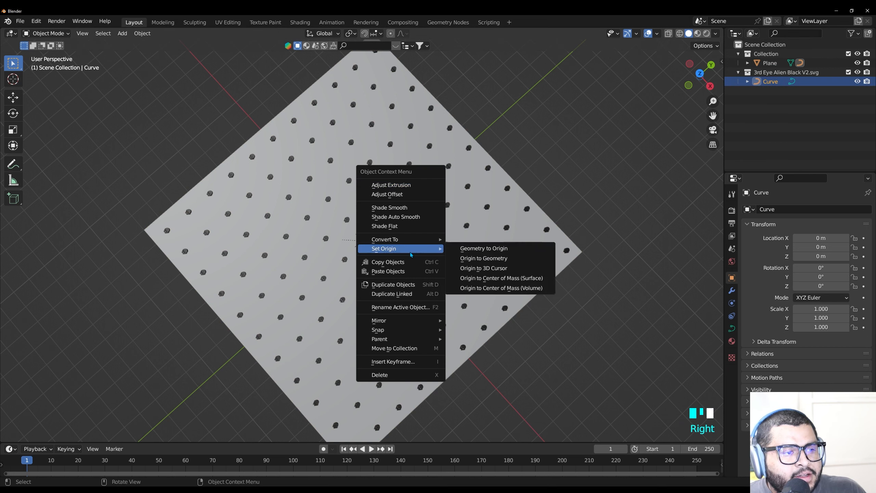
pyautogui.click(476, 278)
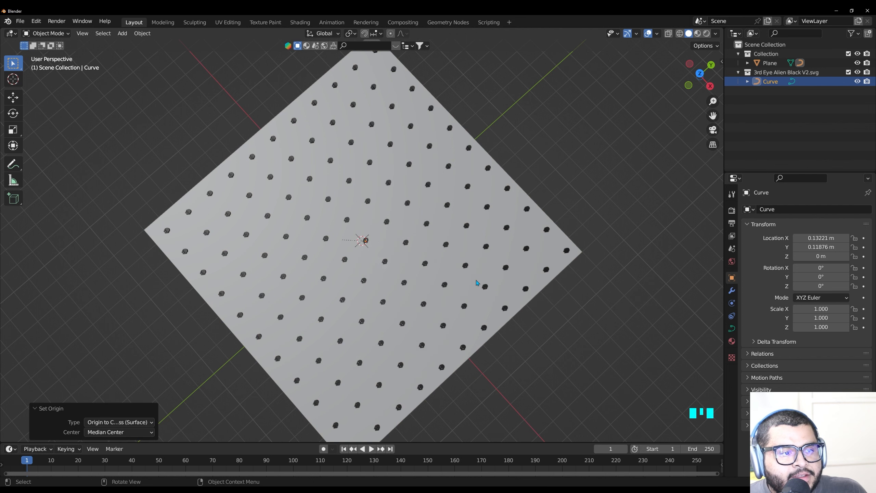
# Set the curve's X and Y location to 0 m and deselect it
pyautogui.click(815, 238)
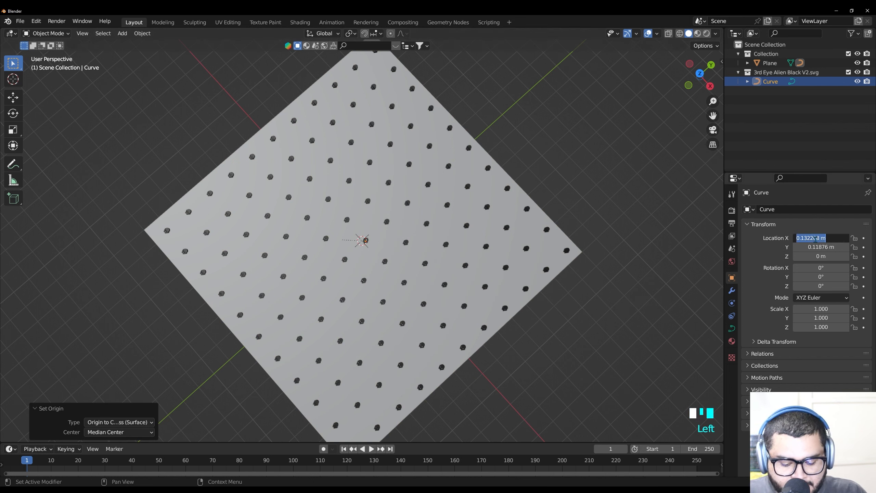
pyautogui.write('0')
pyautogui.click(821, 247)
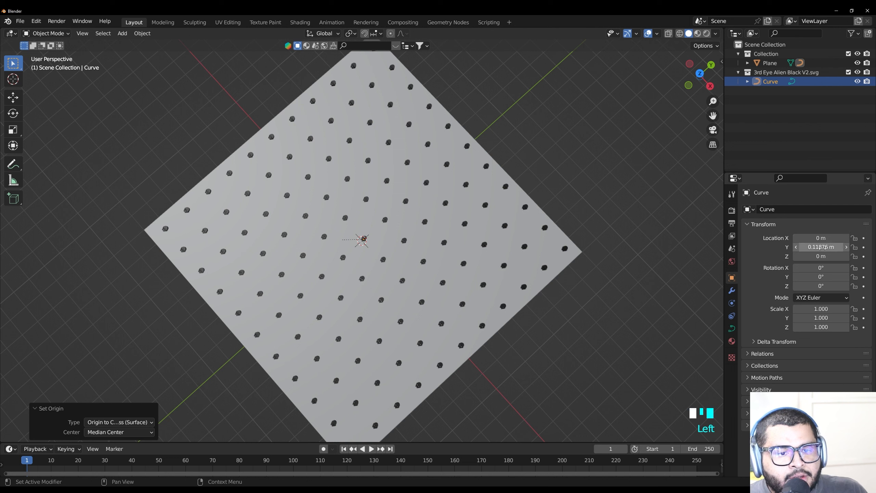
pyautogui.write('0')
pyautogui.press('Return')
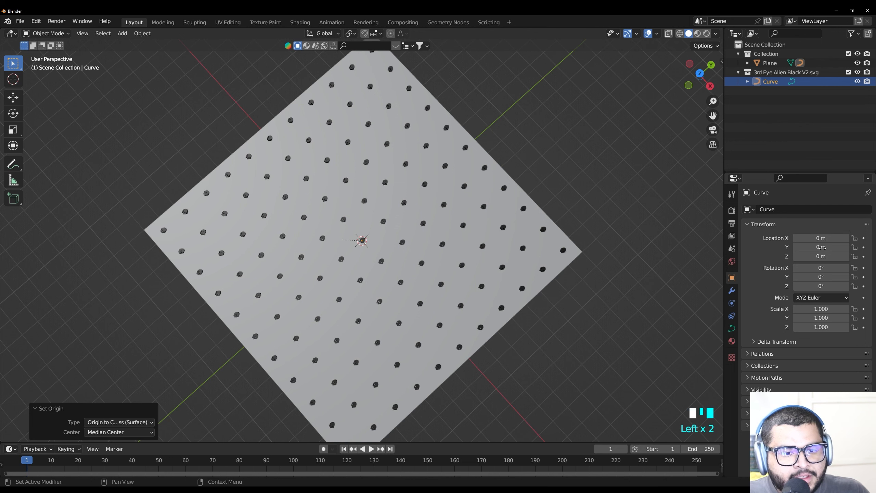
pyautogui.click(611, 184)
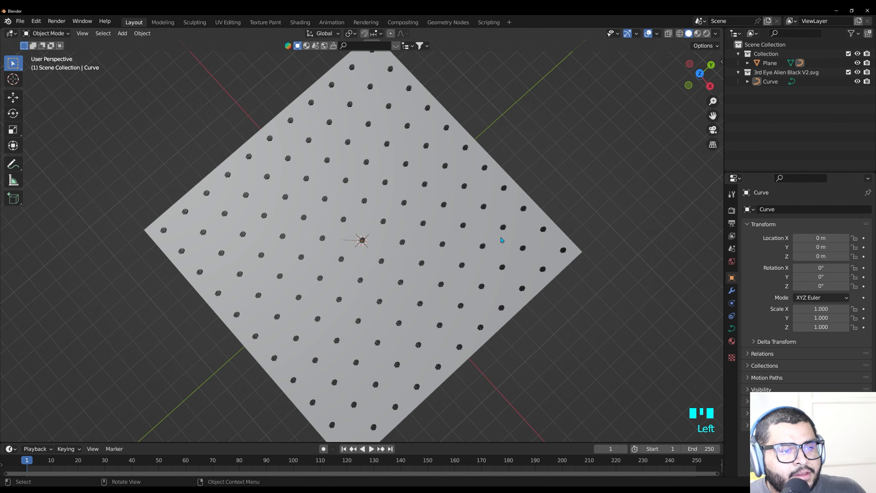
# Select the alien curve and scale it up uniformly by a factor of about 4.8 to fill the spacing between instances
pyautogui.moveTo(416, 204); pyautogui.dragTo(376, 322, button='middle')
pyautogui.scroll(3, 376, 322)
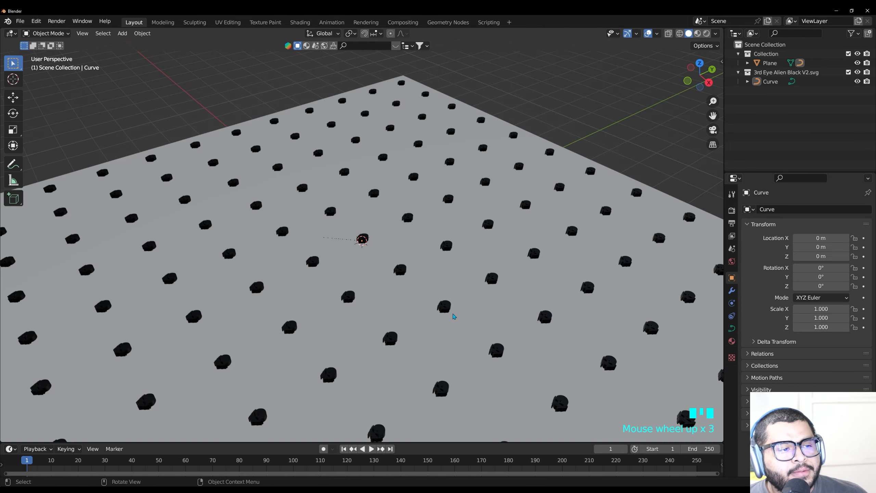
pyautogui.moveTo(429, 274); pyautogui.dragTo(378, 266, button='middle')
pyautogui.click(772, 83)
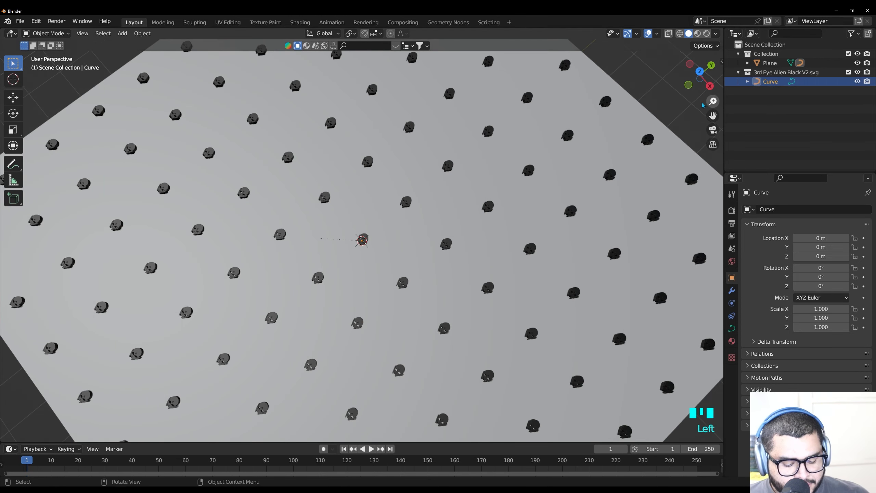
pyautogui.press('s')
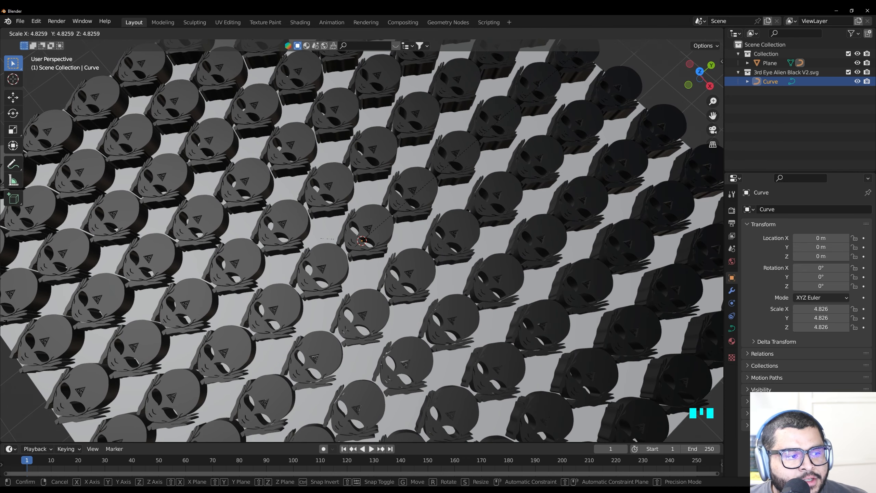
pyautogui.click(244, 358)
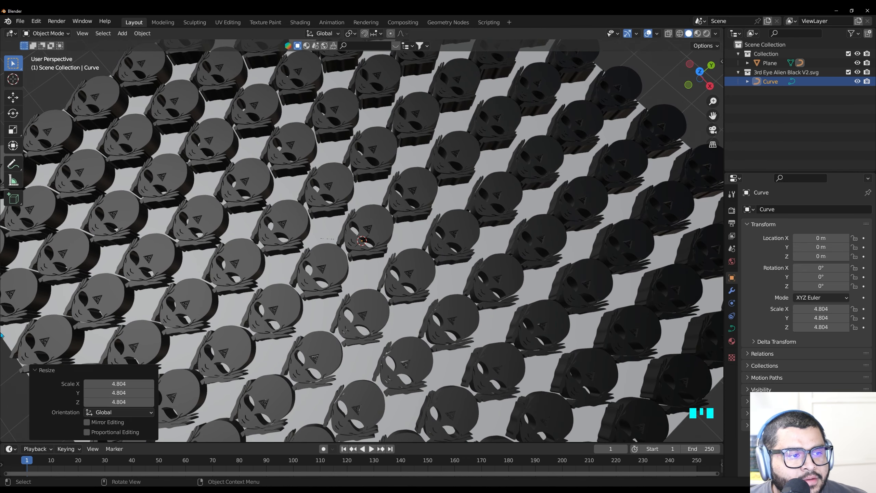
# Add a Subdivision Surface modifier to the plane
pyautogui.moveTo(403, 273); pyautogui.dragTo(368, 253, button='middle')
pyautogui.scroll(8, 385, 251)
pyautogui.scroll(-10, 368, 253)
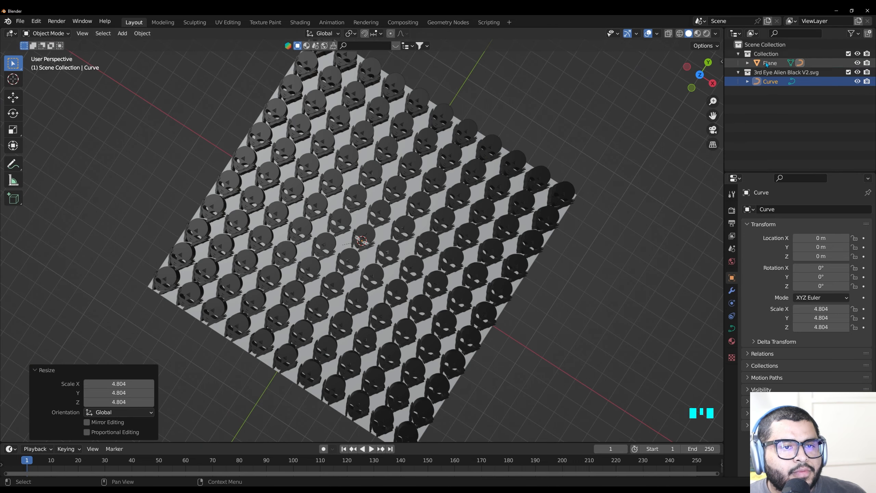
pyautogui.click(770, 63)
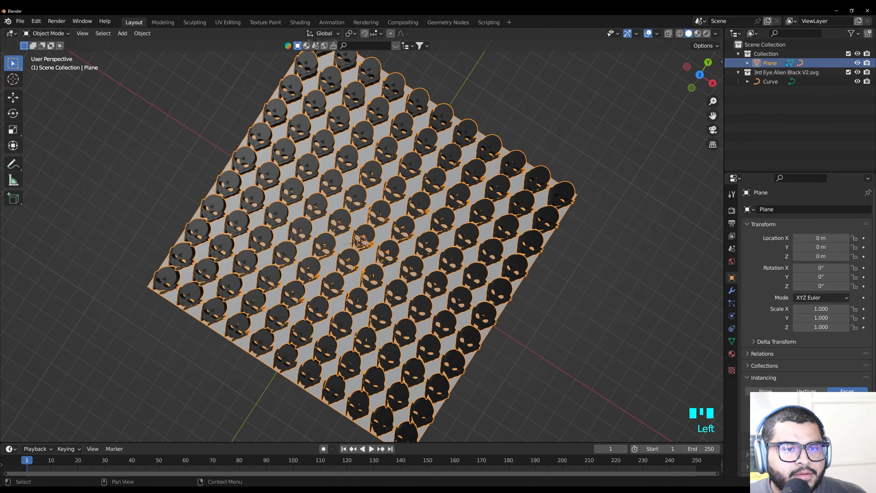
pyautogui.click(731, 292)
pyautogui.click(775, 209)
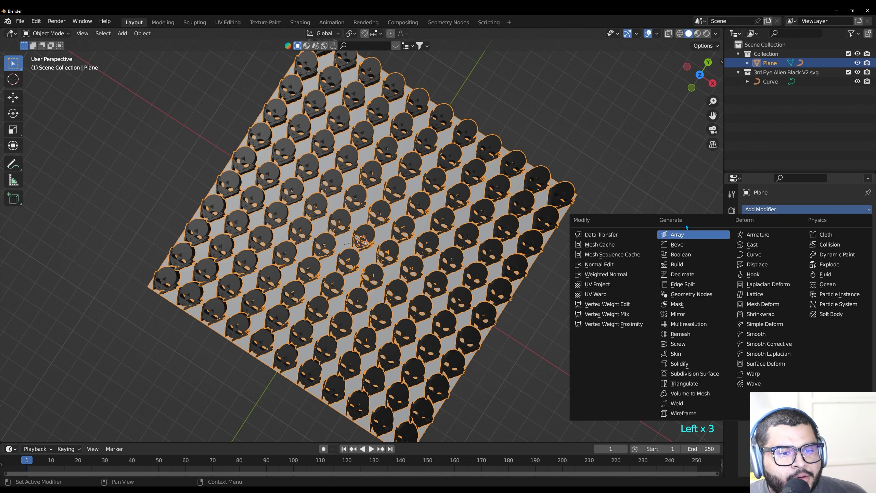
pyautogui.click(687, 375)
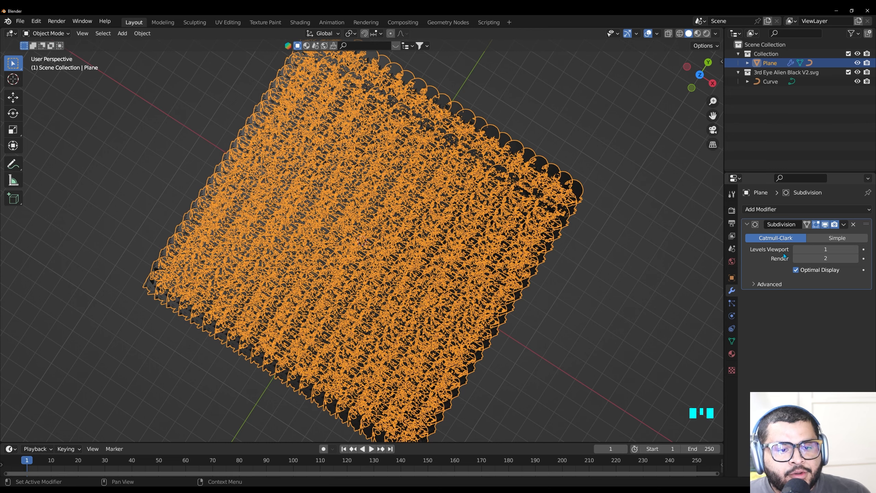
# Set the Subdivision modifier's viewport and render levels to 3
pyautogui.click(823, 249)
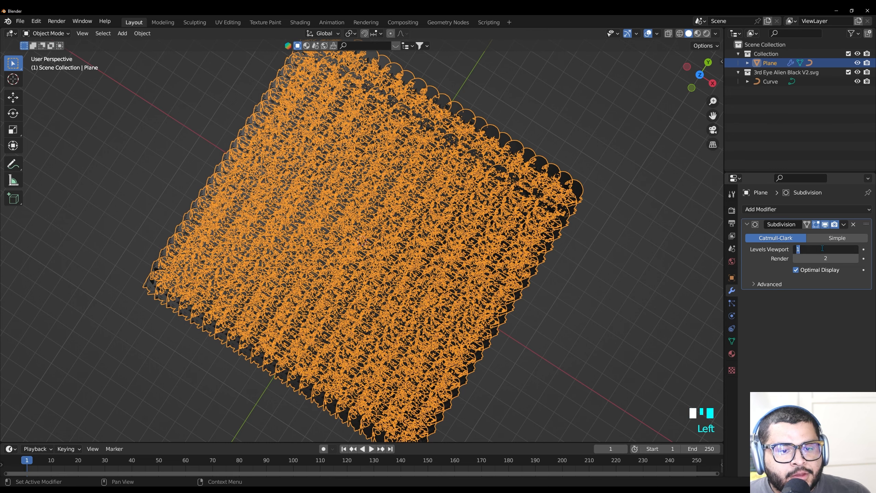
pyautogui.press('Return')
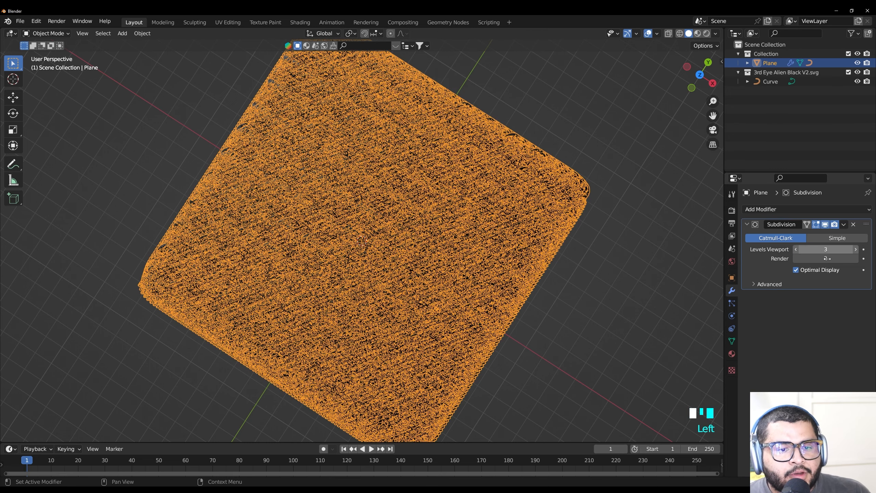
pyautogui.click(827, 259)
pyautogui.write('3')
pyautogui.press('Return')
# Select the alien curve and scale it down uniformly by a factor of about 0.091
pyautogui.click(731, 278)
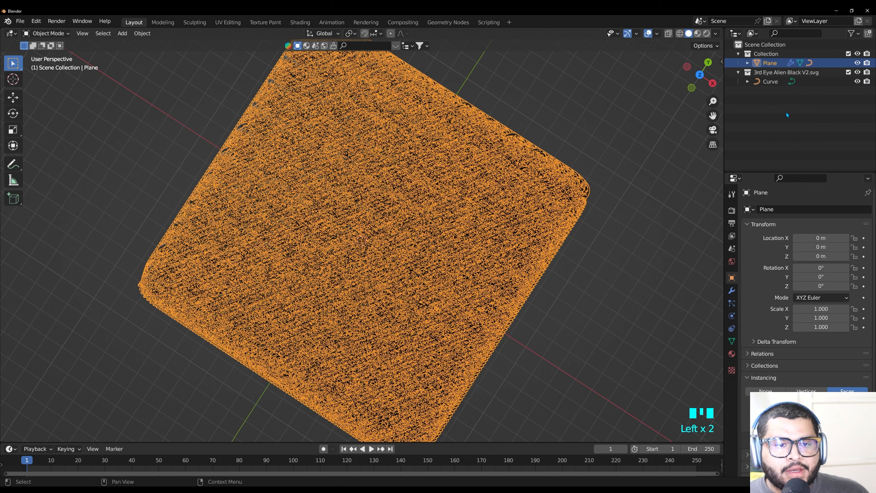
pyautogui.click(766, 82)
pyautogui.press('s')
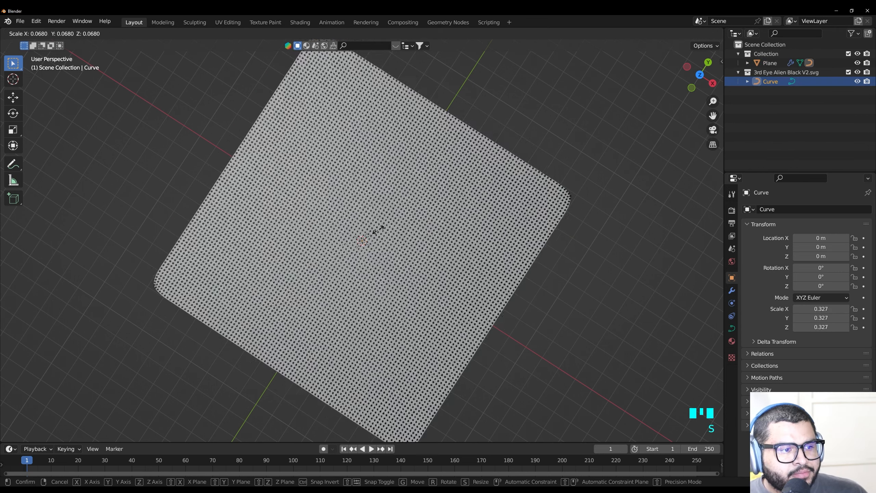
pyautogui.click(391, 228)
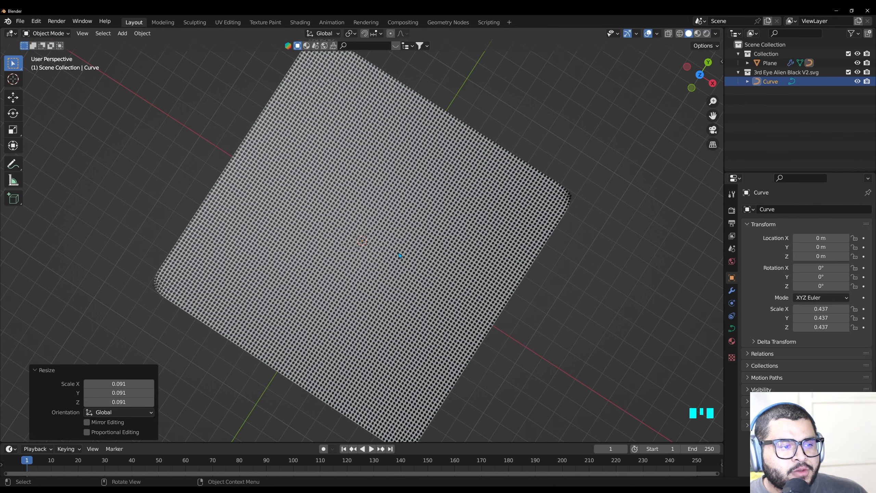
# Enlarge the alien curve uniformly by a factor of about 1.39 so neighbouring heads sit closer together, and deselect it
pyautogui.scroll(1, 380, 274)
pyautogui.scroll(16, 379, 270)
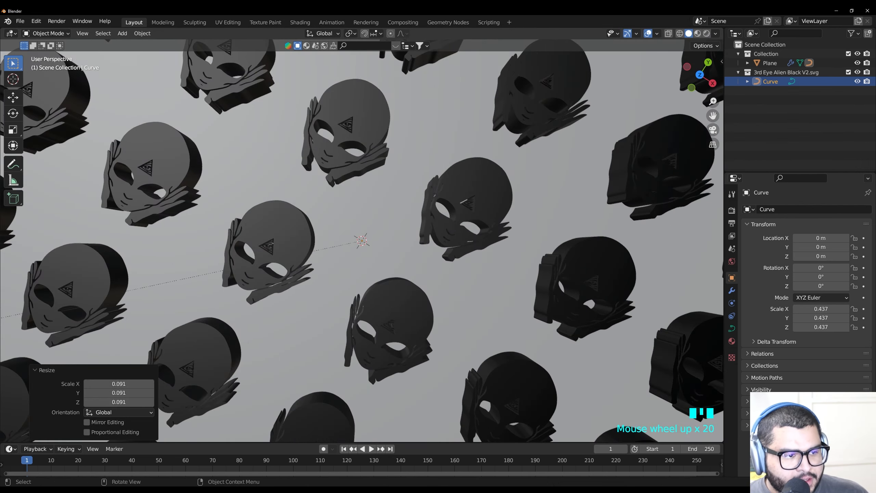
pyautogui.press('s')
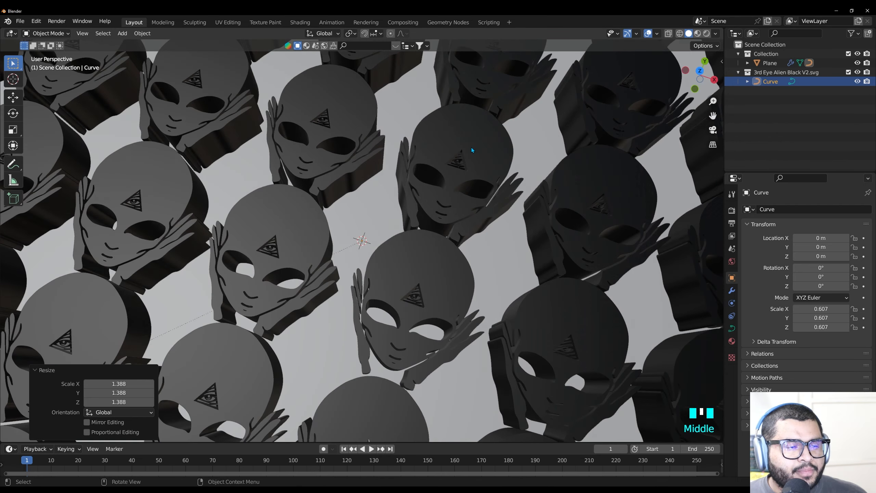
pyautogui.click(471, 148)
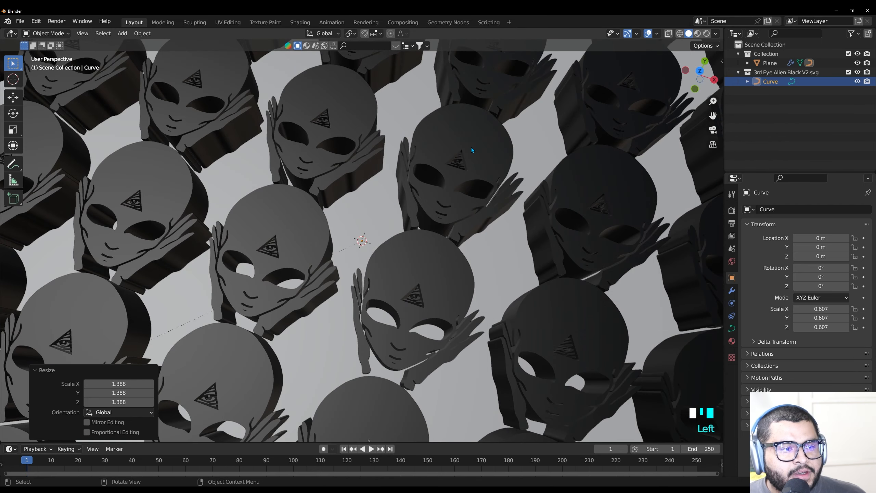
pyautogui.click(471, 148)
# Select the alien curve again and apply Shade Smooth to it
pyautogui.click(840, 82)
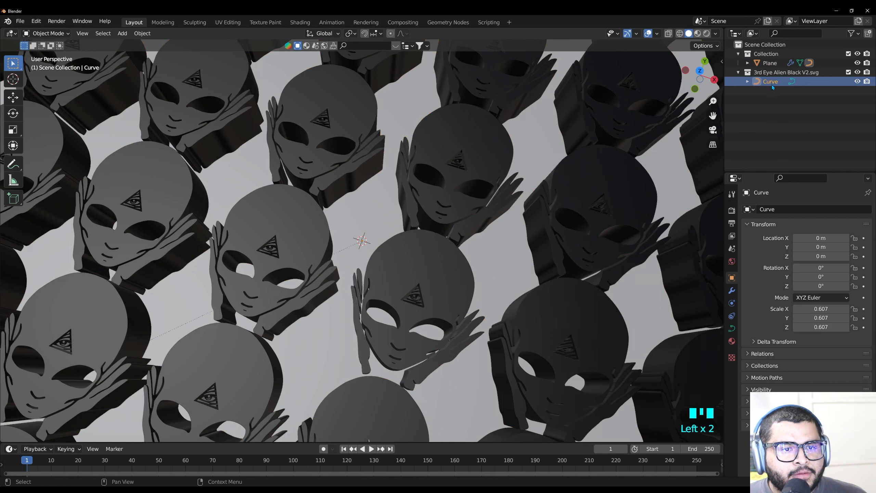
pyautogui.rightClick(598, 178)
pyautogui.moveTo(599, 179)
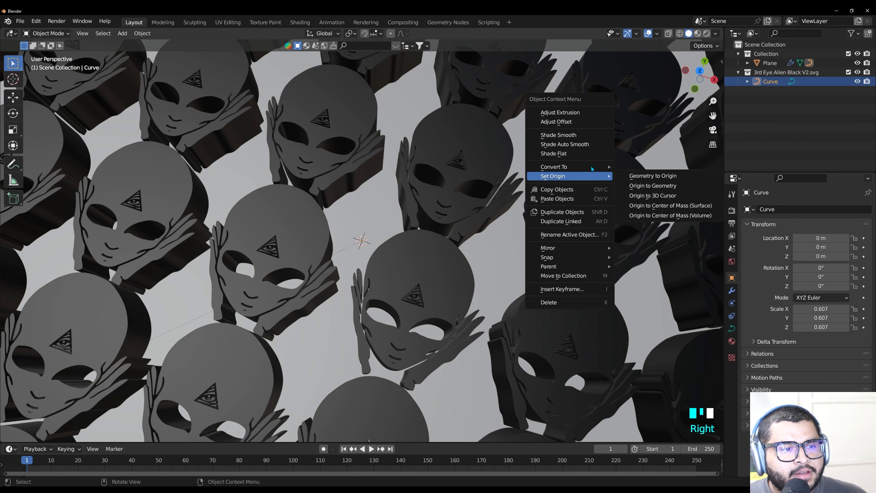
pyautogui.click(571, 138)
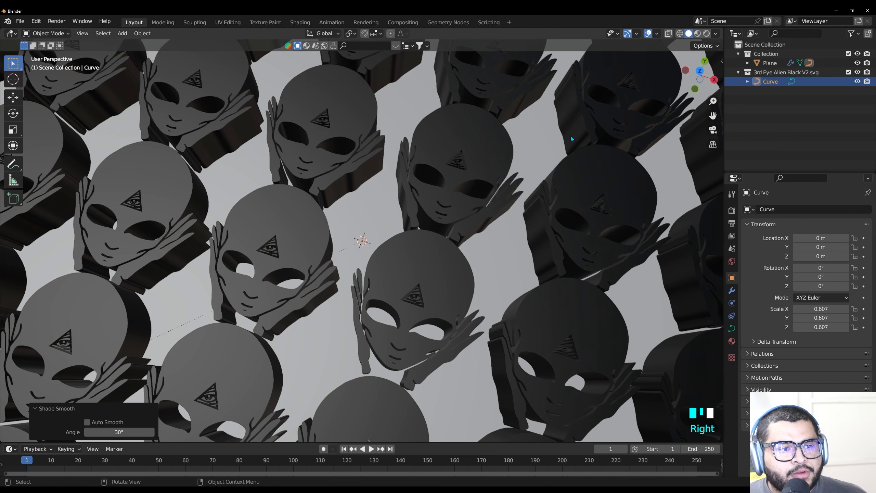
# Select the plane and hide the instancer through its instancing settings
pyautogui.click(773, 63)
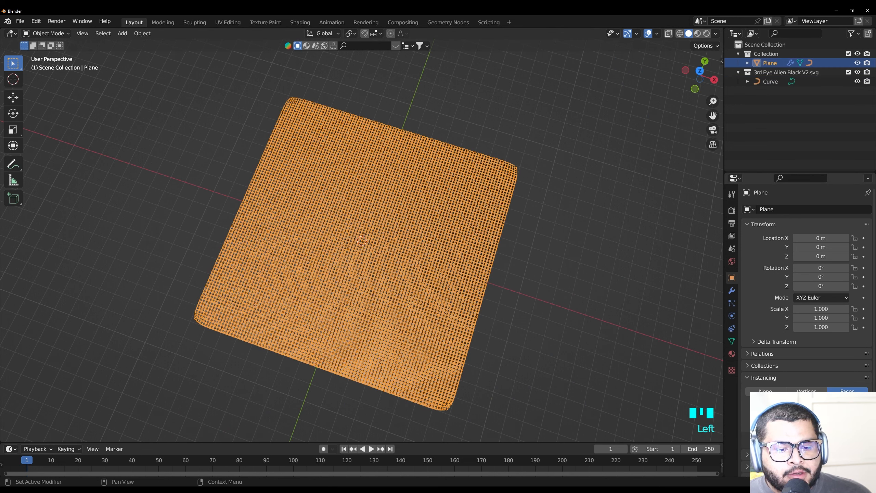
pyautogui.click(797, 430)
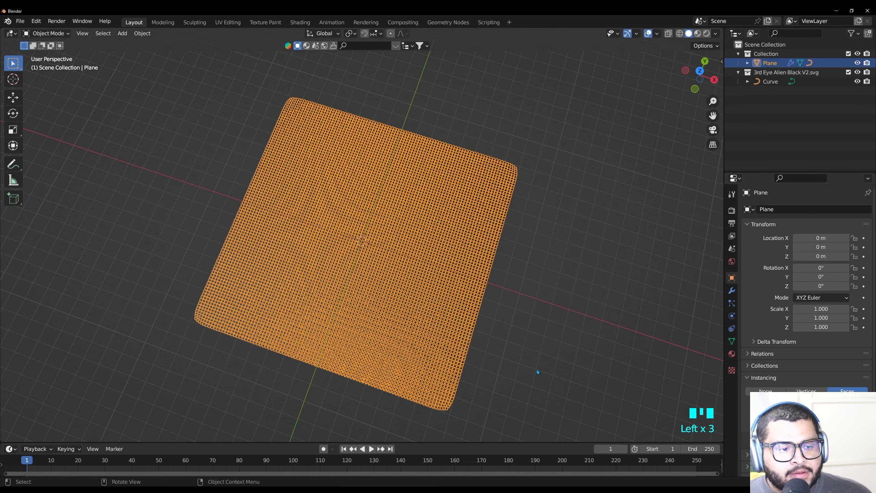
# Select the plane and add a Displace modifier after its Subdivision modifier
pyautogui.click(494, 371)
pyautogui.moveTo(494, 371); pyautogui.dragTo(517, 302, button='middle')
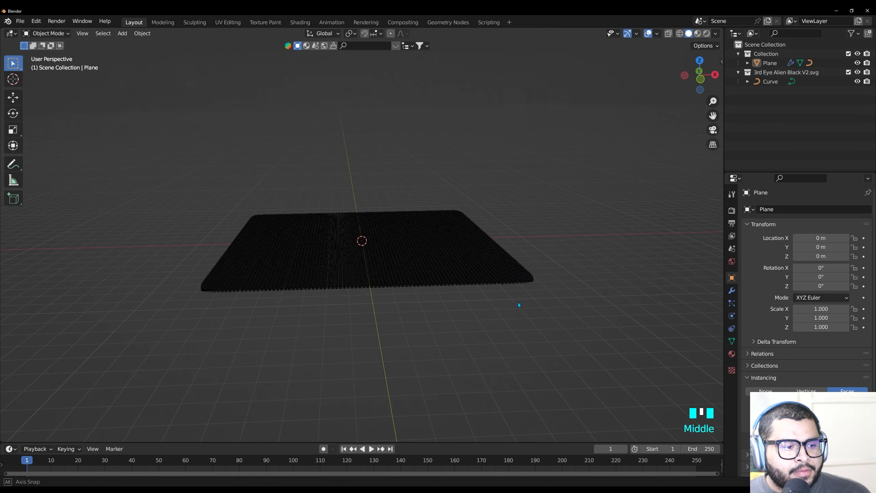
pyautogui.scroll(6, 342, 299)
pyautogui.moveTo(348, 348); pyautogui.dragTo(356, 324, button='middle')
pyautogui.click(773, 64)
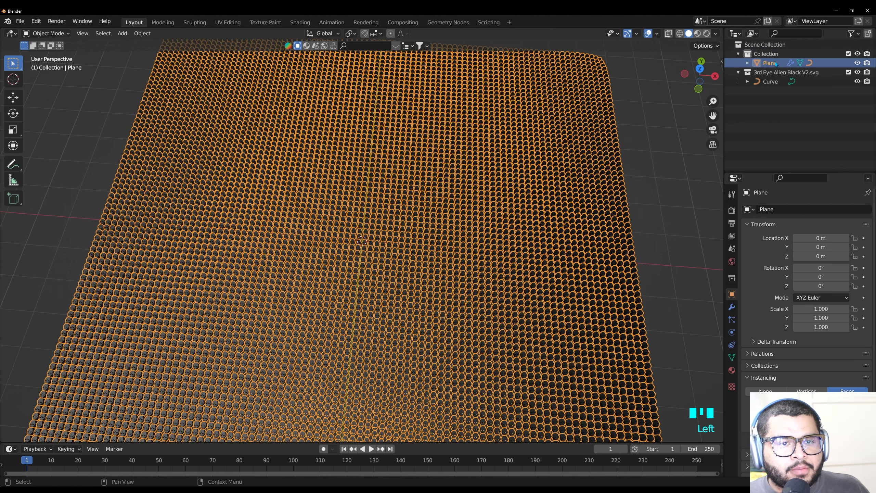
pyautogui.click(731, 307)
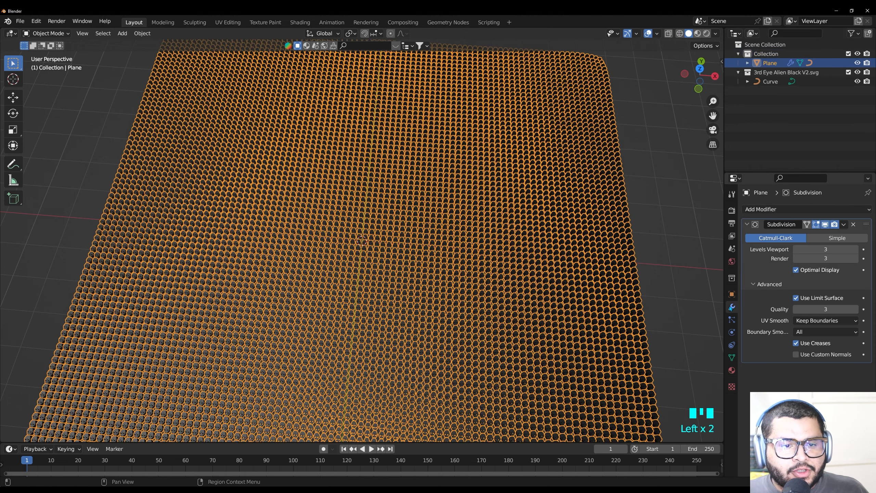
pyautogui.click(792, 207)
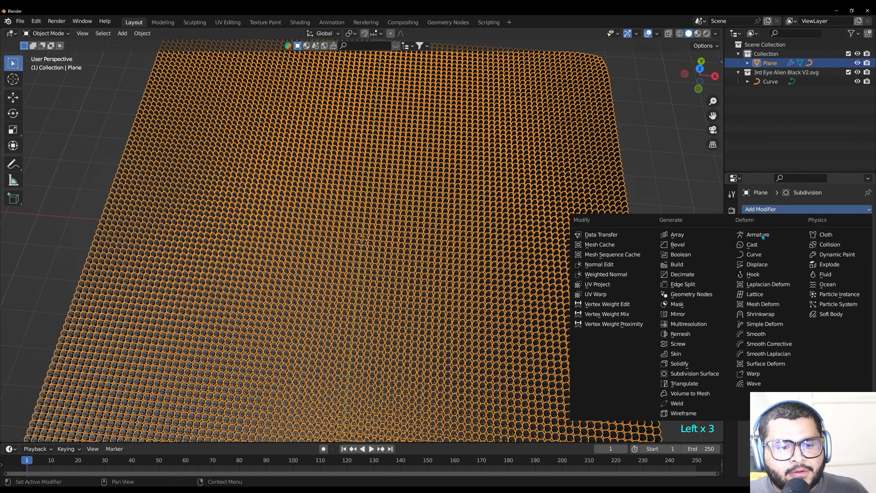
pyautogui.click(757, 264)
# Create a new texture for the plane's Displace modifier and set its type to Clouds
pyautogui.moveTo(683, 245); pyautogui.dragTo(508, 230, button='middle')
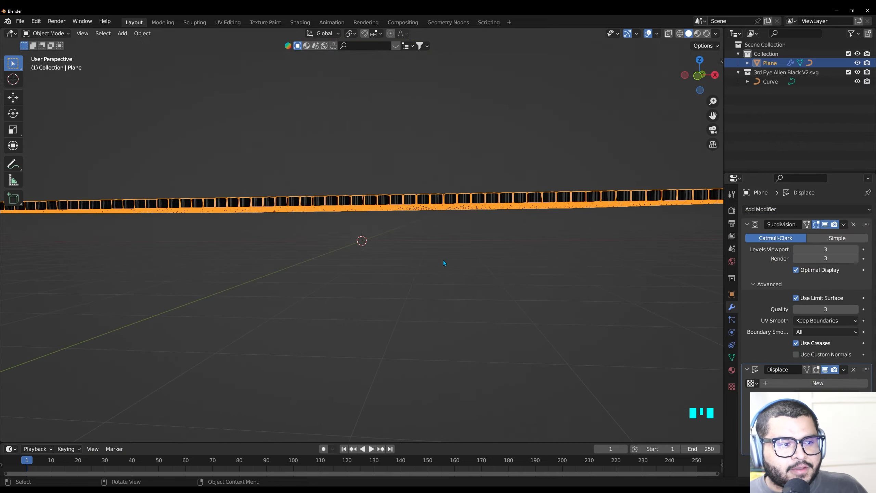
pyautogui.moveTo(458, 288); pyautogui.dragTo(461, 290, button='middle')
pyautogui.scroll(-2, 461, 290)
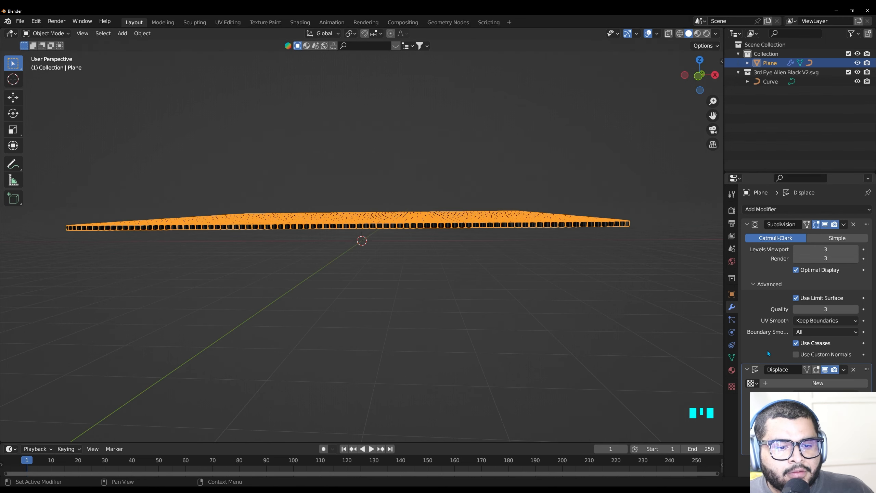
pyautogui.click(785, 384)
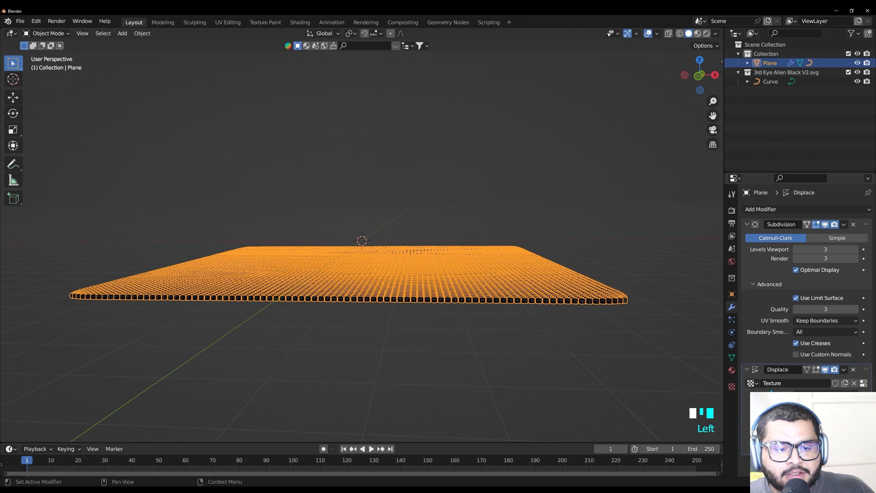
pyautogui.click(732, 387)
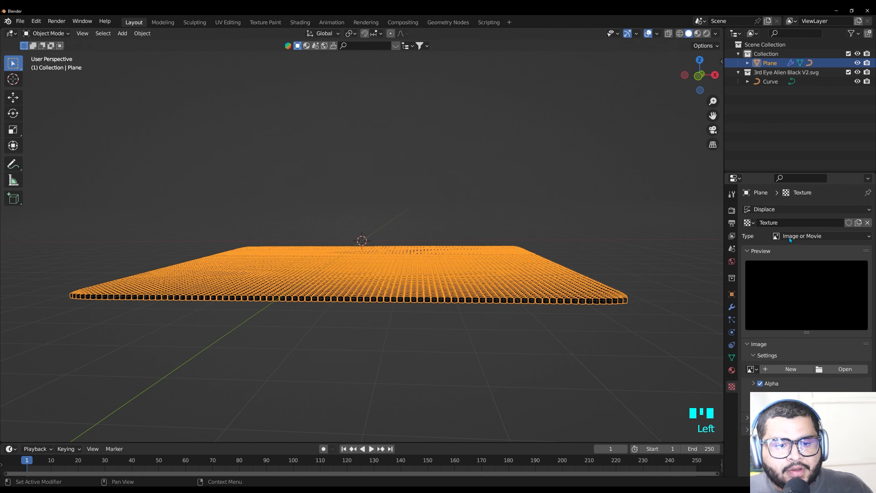
pyautogui.click(798, 237)
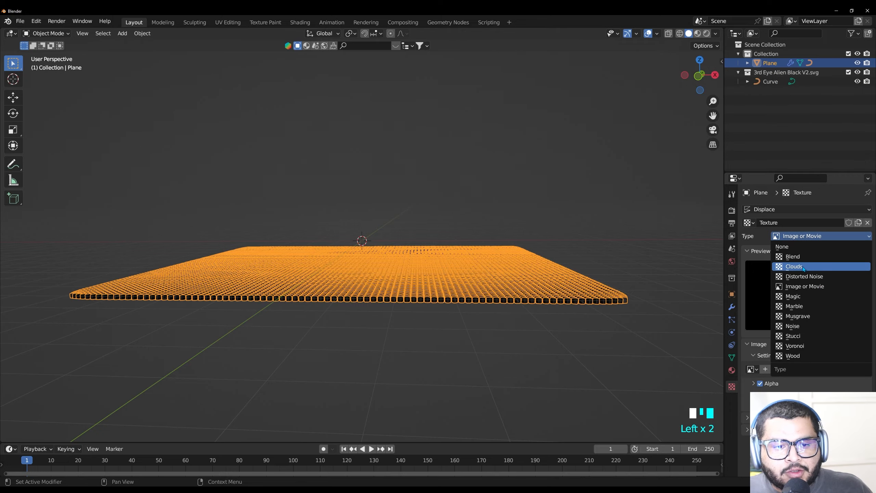
pyautogui.click(817, 268)
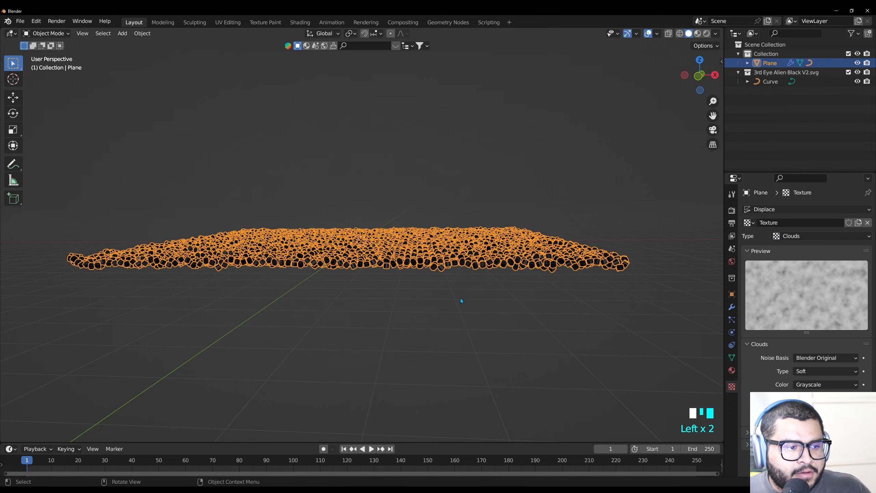
# Set the Clouds texture's size to 2 and its depth to 2
pyautogui.moveTo(459, 297); pyautogui.dragTo(469, 316, button='middle')
pyautogui.scroll(7, 431, 293)
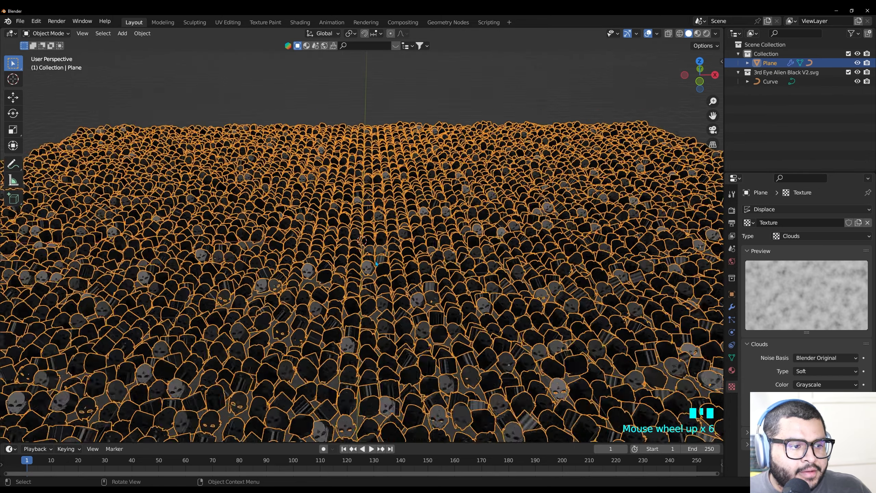
pyautogui.scroll(3, 431, 294)
pyautogui.scroll(-8, 392, 274)
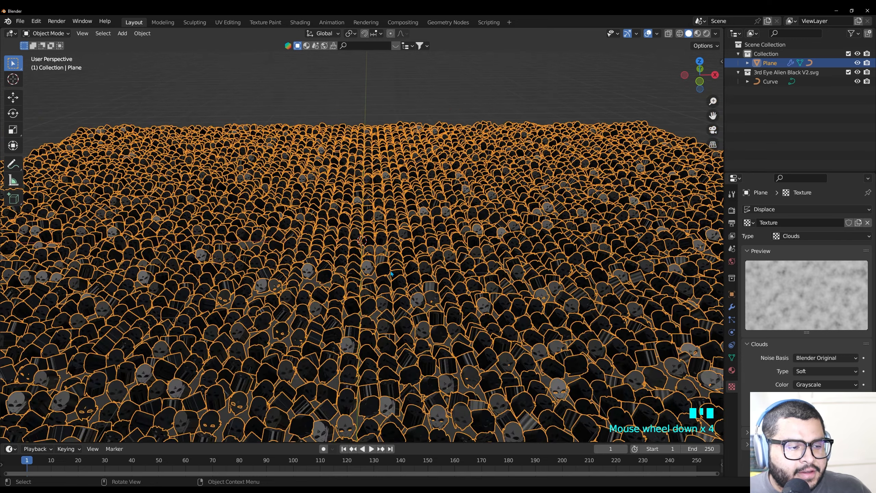
pyautogui.scroll(-3, 391, 274)
pyautogui.scroll(1, 391, 273)
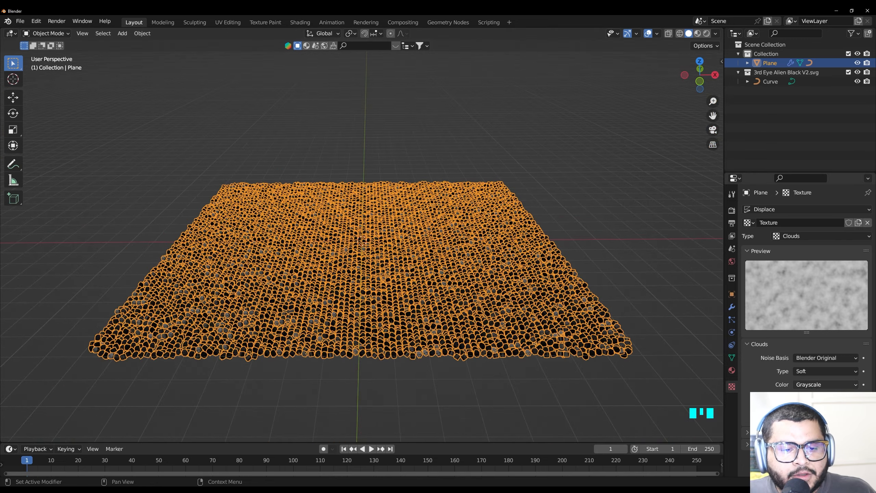
pyautogui.moveTo(826, 400); pyautogui.dragTo(849, 400)
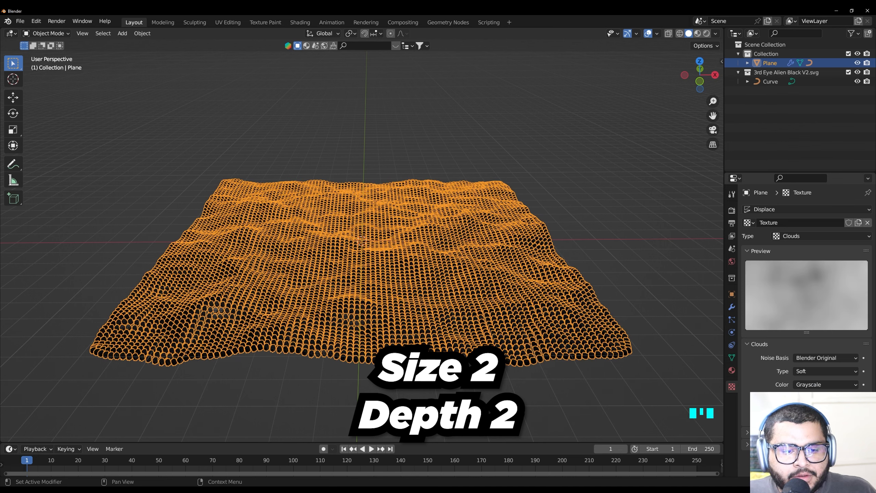
pyautogui.click(855, 414)
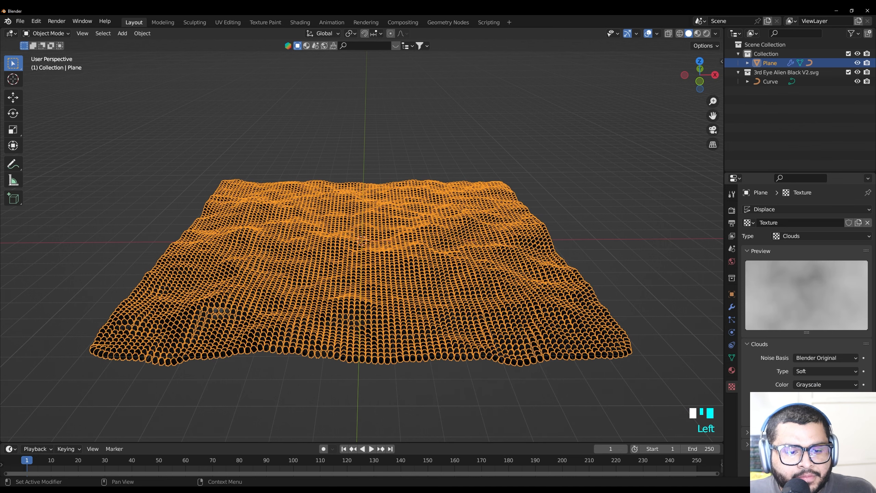
# Set the plane's Displace modifier strength to 2 and inspect the displaced alien heads up close
pyautogui.click(731, 308)
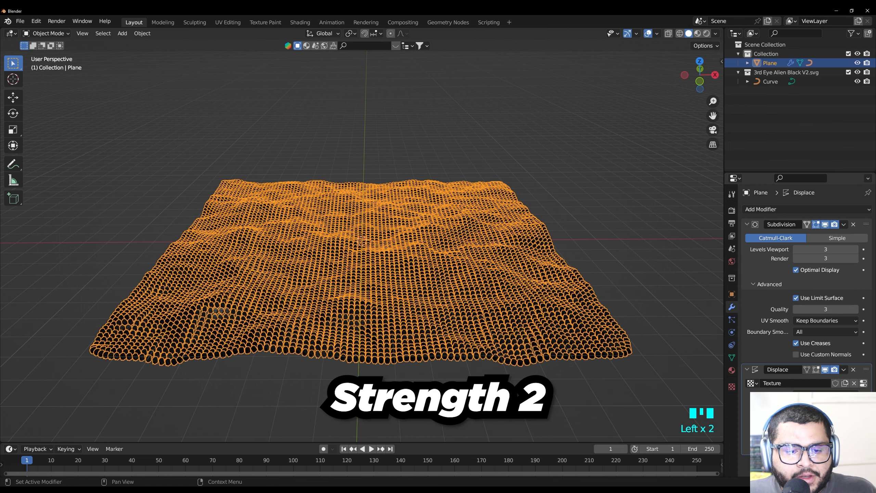
pyautogui.write('2')
pyautogui.press('Return')
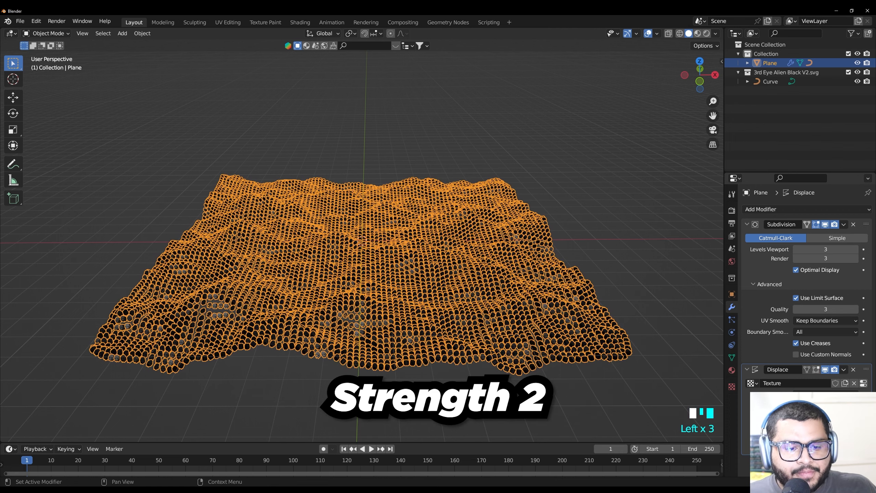
pyautogui.scroll(10, 474, 363)
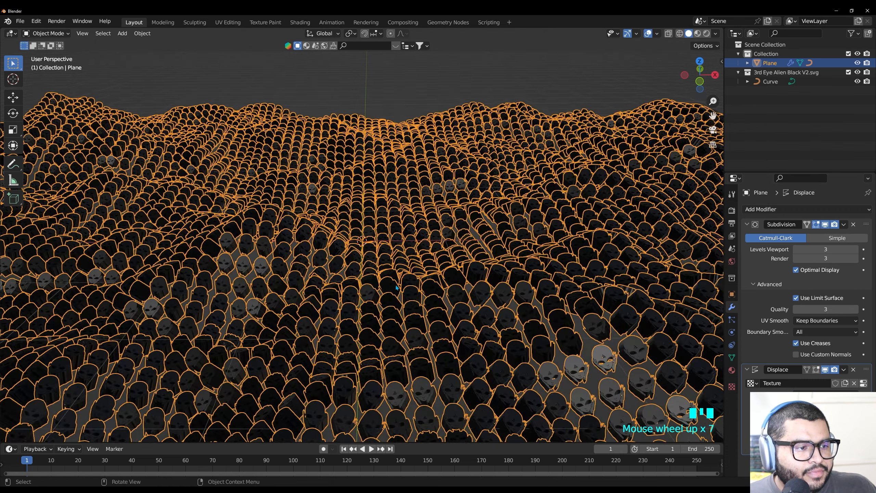
pyautogui.scroll(9, 397, 283)
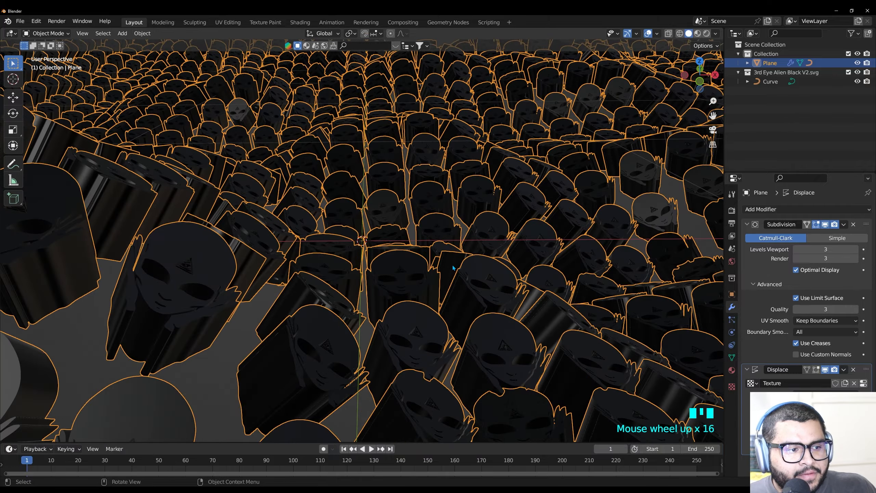
pyautogui.scroll(-8, 401, 272)
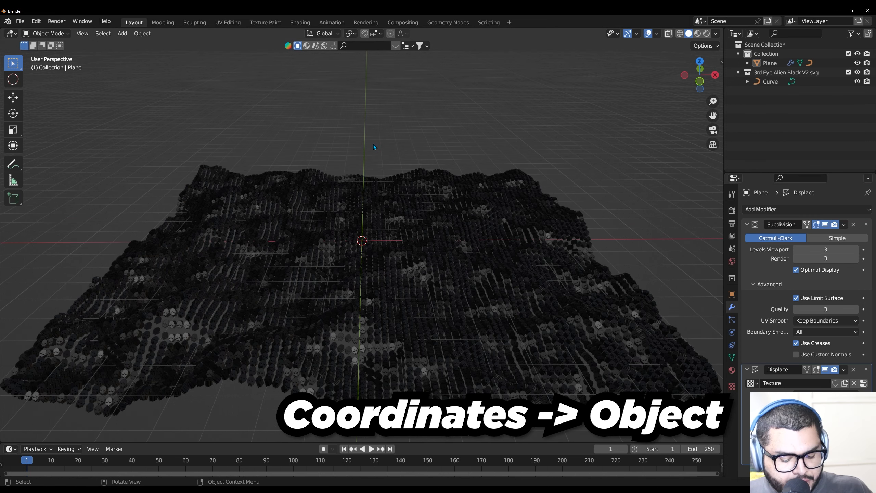
# Deselect the plane and add a cube-shaped Empty at the scene's centre
pyautogui.click(374, 146)
pyautogui.hotkey('shift', 'a')
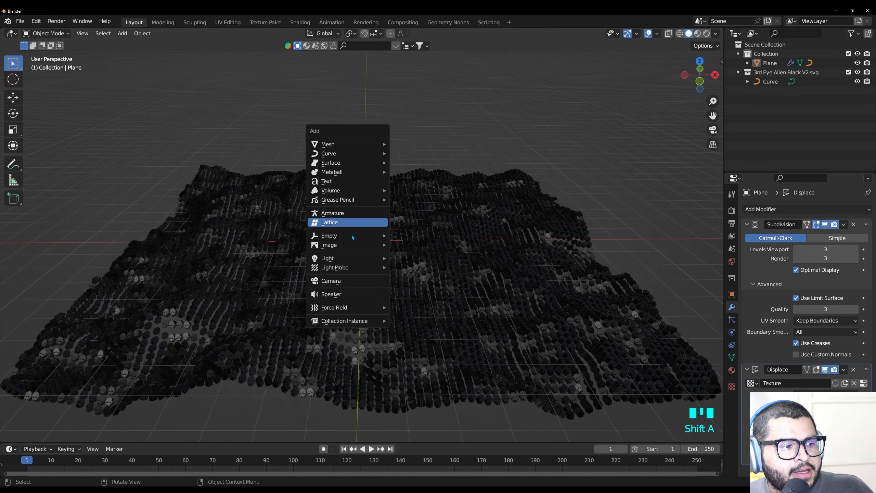
pyautogui.moveTo(351, 237)
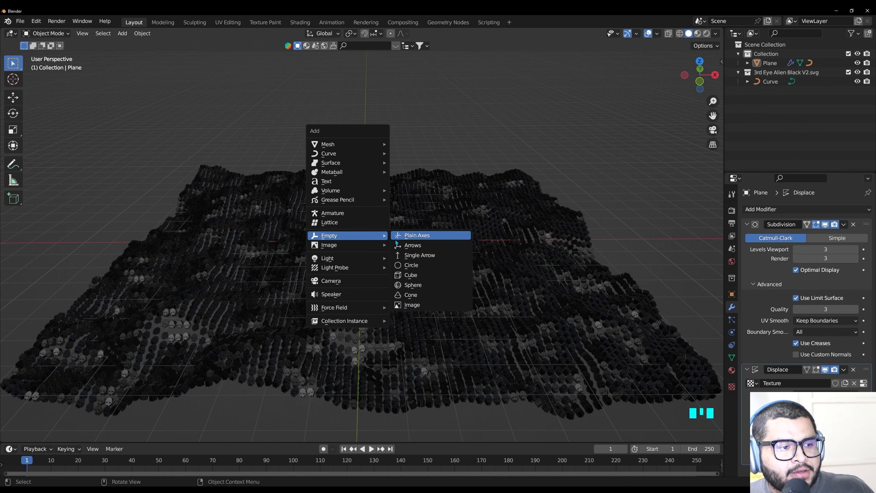
pyautogui.click(428, 274)
# Select the plane and have its Displace modifier use the Empty as the object for its texture coordinates
pyautogui.click(484, 168)
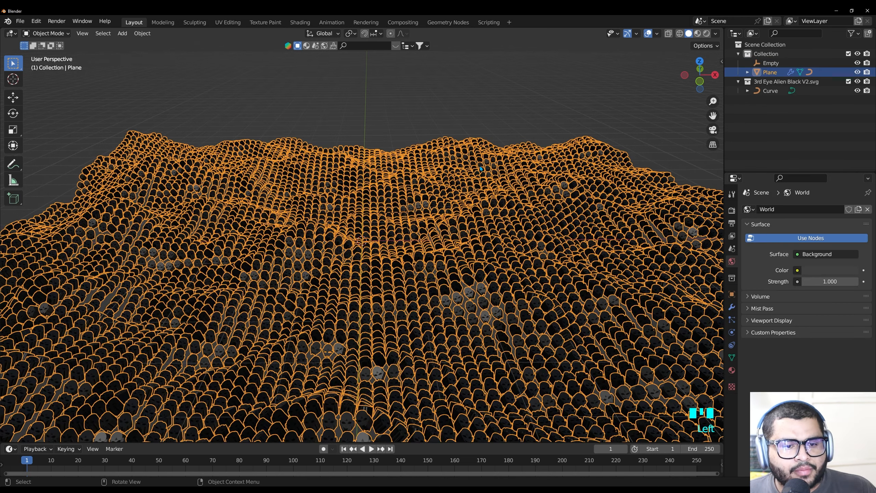
pyautogui.click(732, 306)
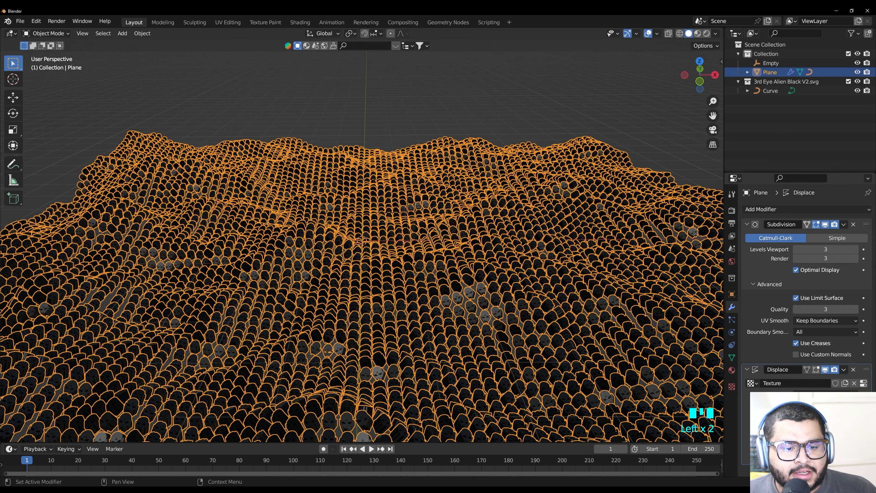
pyautogui.click(795, 320)
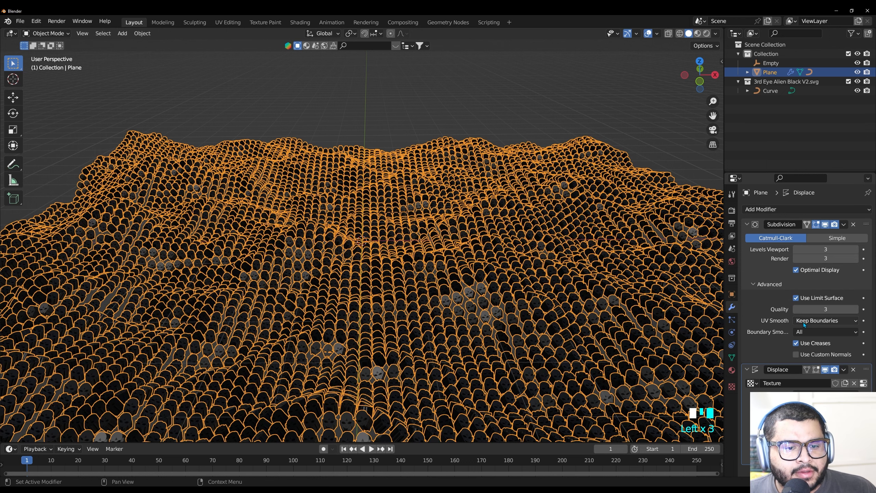
# Add a Bezier circle at the scene's centre as a path for the Empty
pyautogui.click(770, 63)
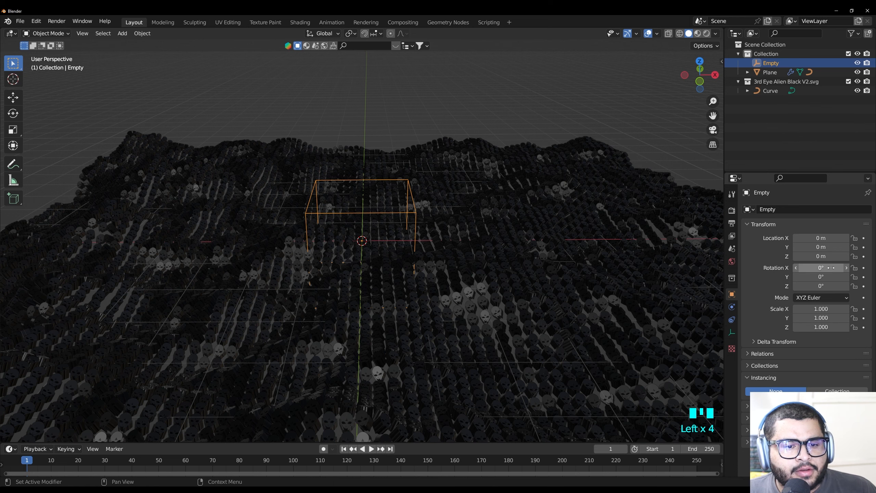
pyautogui.moveTo(821, 268)
pyautogui.mouseDown()
pyautogui.moveTo(796, 268)
pyautogui.moveTo(814, 267)
pyautogui.mouseUp()
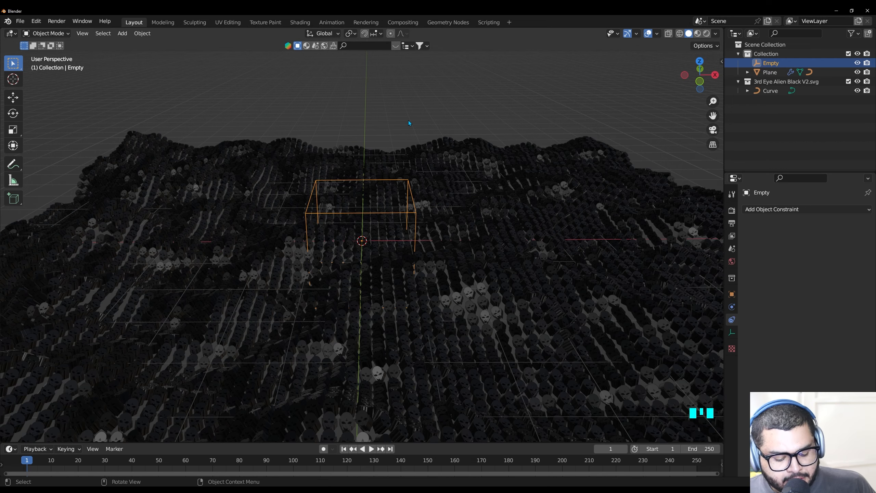
pyautogui.hotkey('shift', 'a')
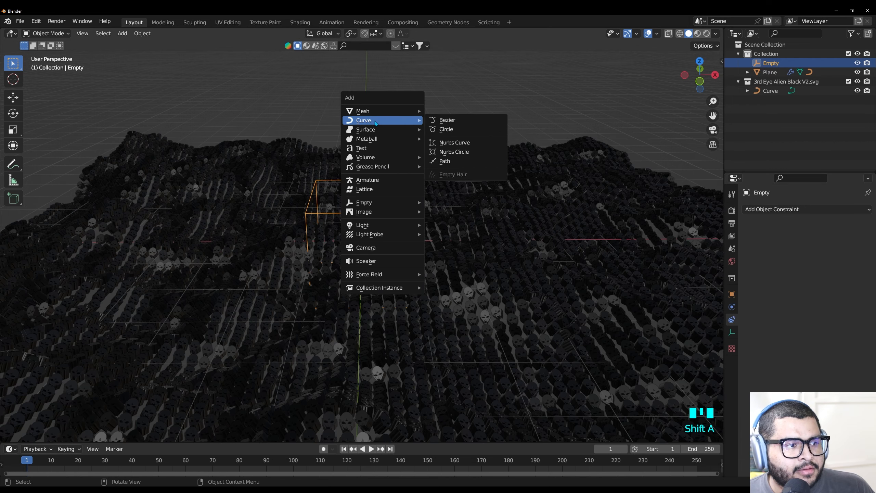
pyautogui.click(446, 129)
# Give the Empty a Follow Path constraint that targets the BezierCircle
pyautogui.click(770, 72)
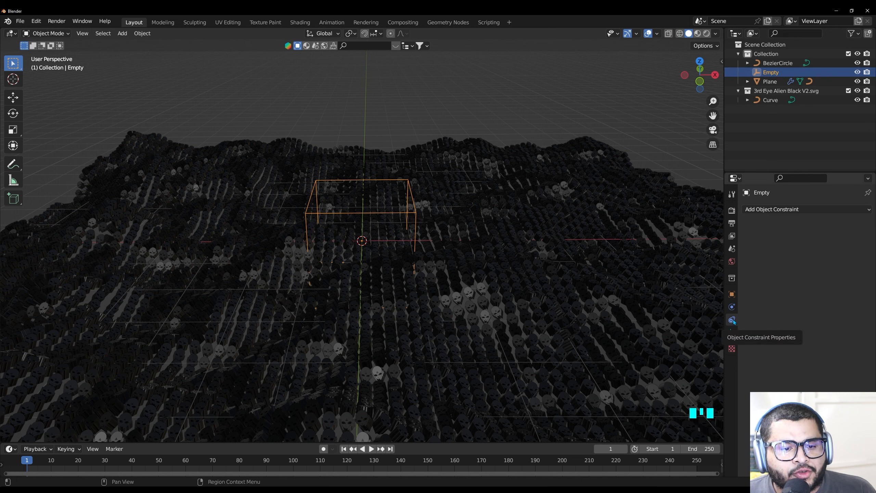
pyautogui.click(784, 210)
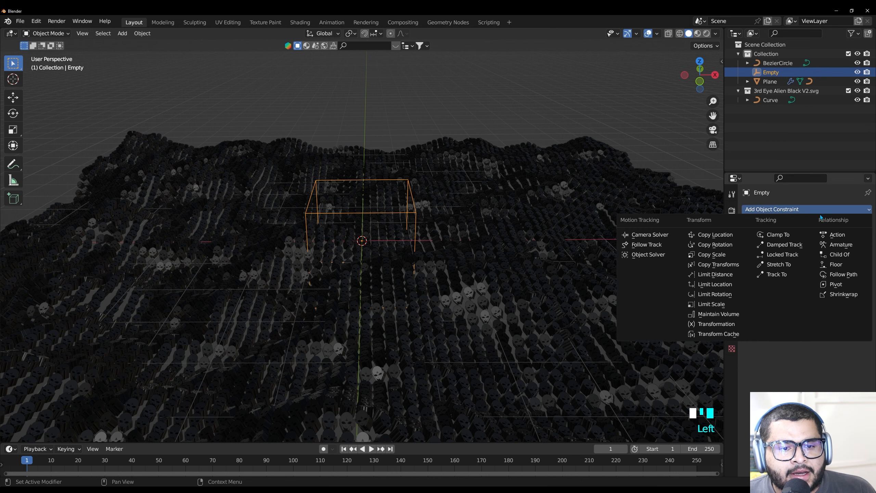
pyautogui.click(847, 278)
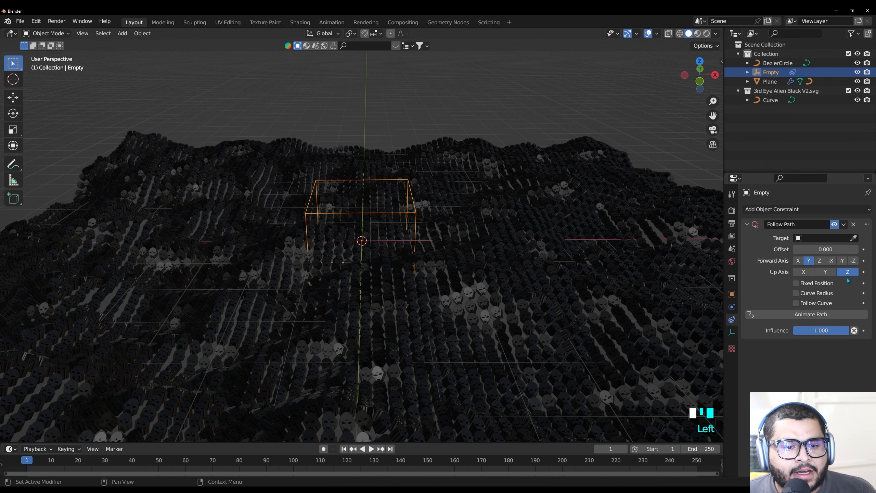
pyautogui.click(823, 238)
pyautogui.click(789, 251)
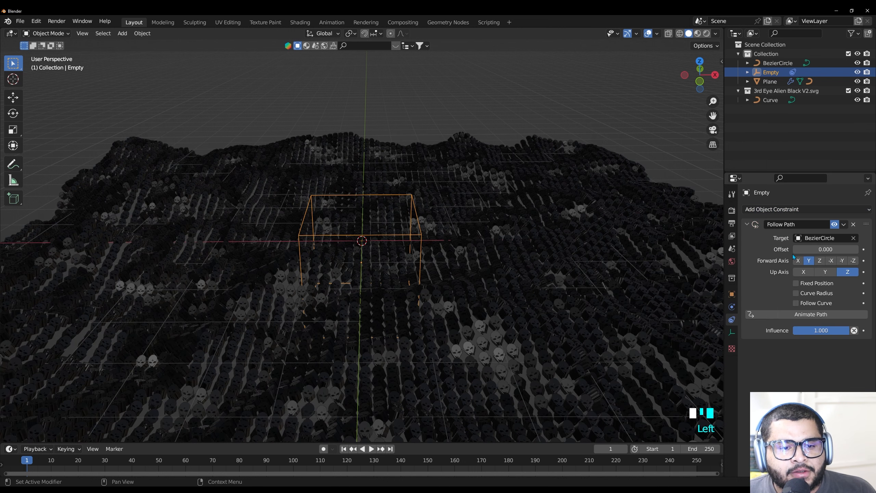
# Animate the Empty's path in the Follow Path constraint and play the animation
pyautogui.click(781, 315)
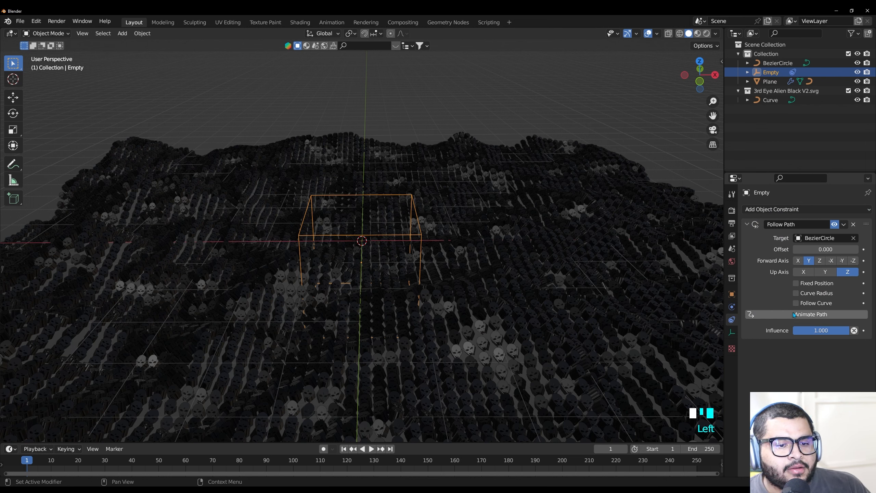
pyautogui.click(792, 313)
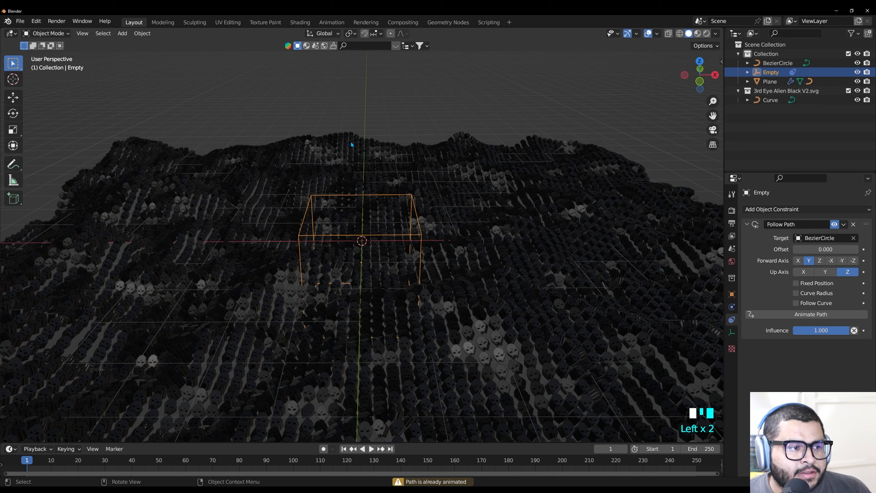
pyautogui.press('space')
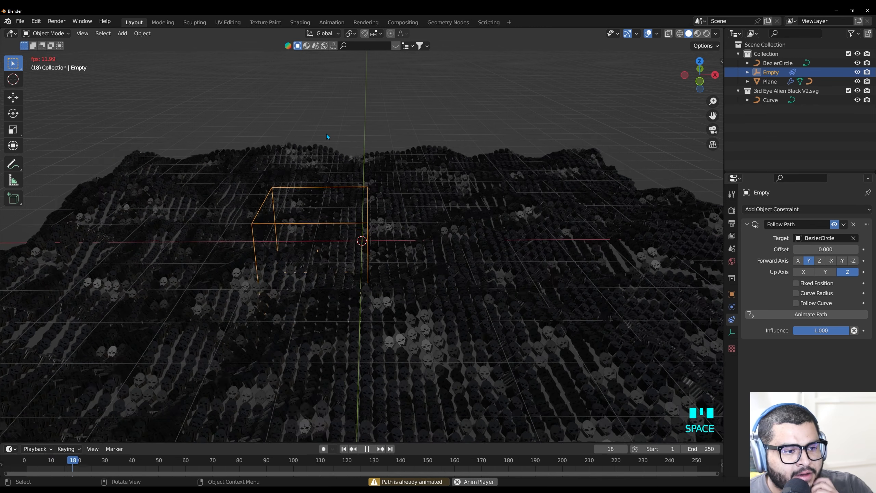
# Stop the playback, select the BezierCircle and open the Path Animation settings in its curve data
pyautogui.press('space')
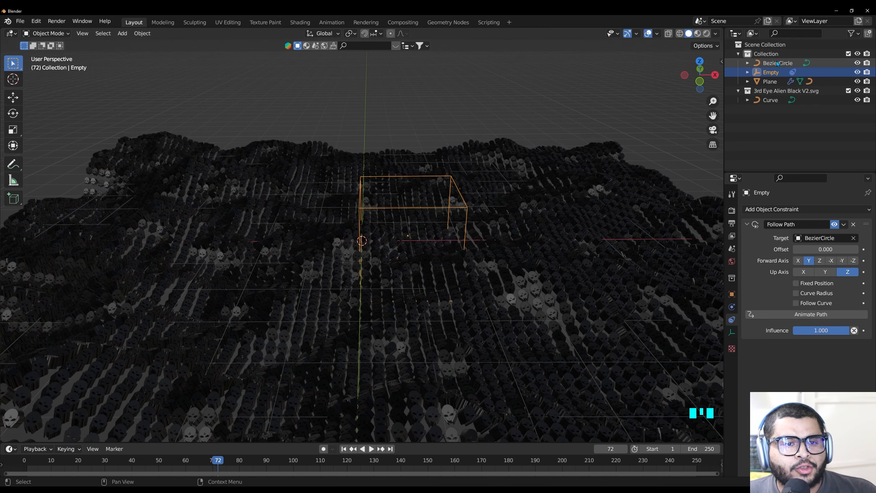
pyautogui.click(778, 64)
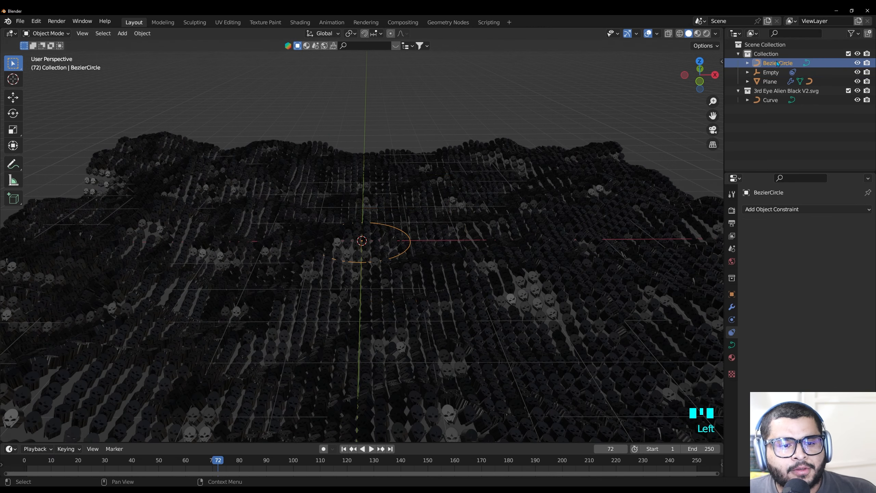
pyautogui.click(731, 345)
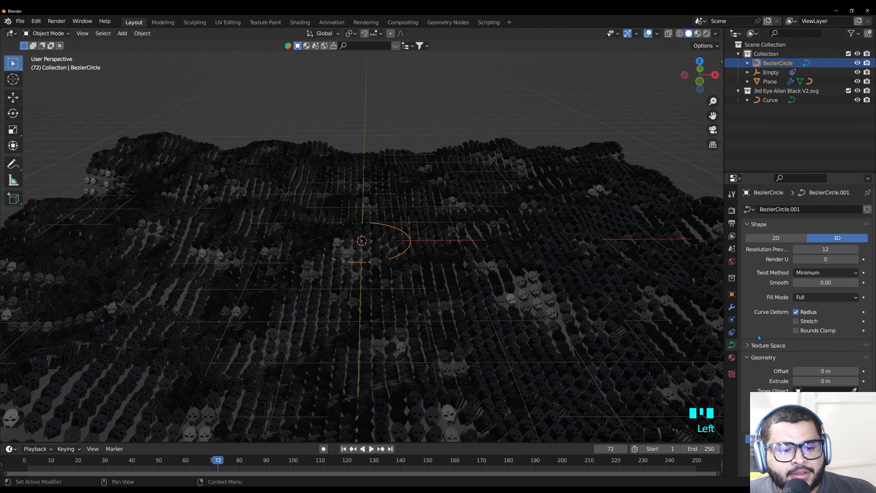
pyautogui.scroll(-4, 758, 336)
pyautogui.scroll(-4, 760, 344)
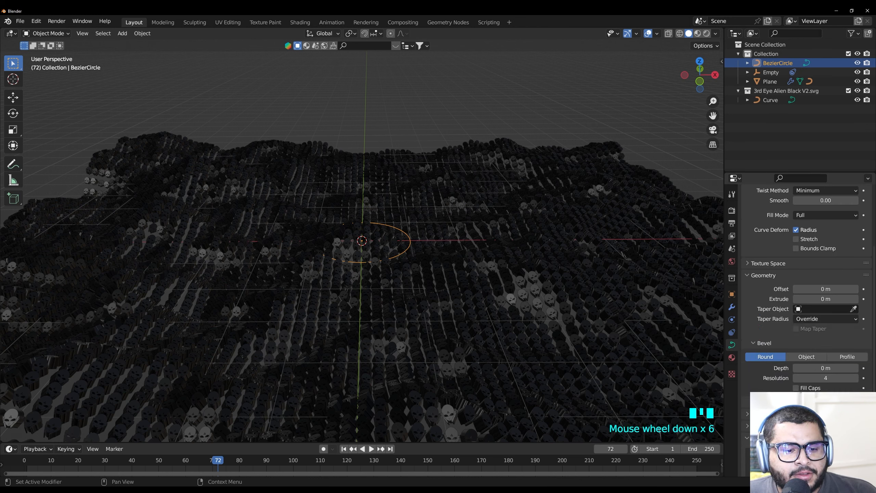
pyautogui.click(747, 416)
pyautogui.scroll(-2, 772, 384)
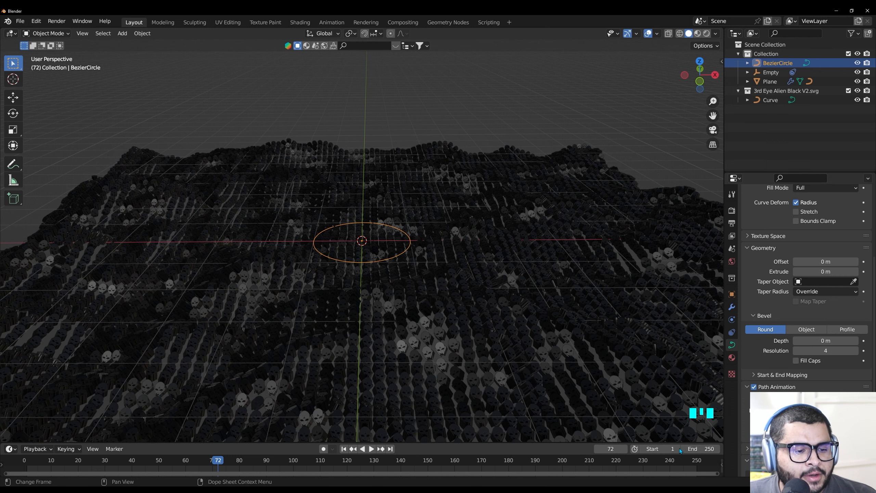
# Set the scene's end frame to 500
pyautogui.click(702, 449)
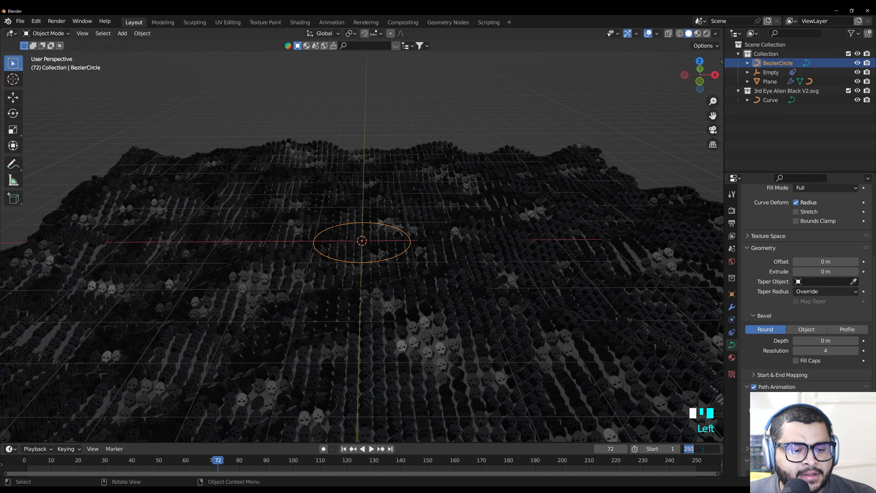
pyautogui.write('500')
pyautogui.press('Return')
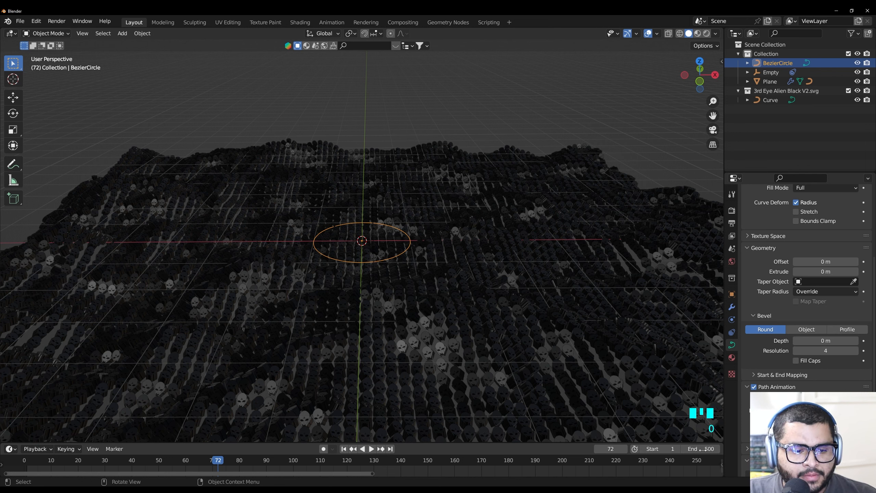
pyautogui.scroll(-2, 803, 311)
# Select the Empty and insert a rotation keyframe of 0° on all axes at frame 0
pyautogui.click(773, 71)
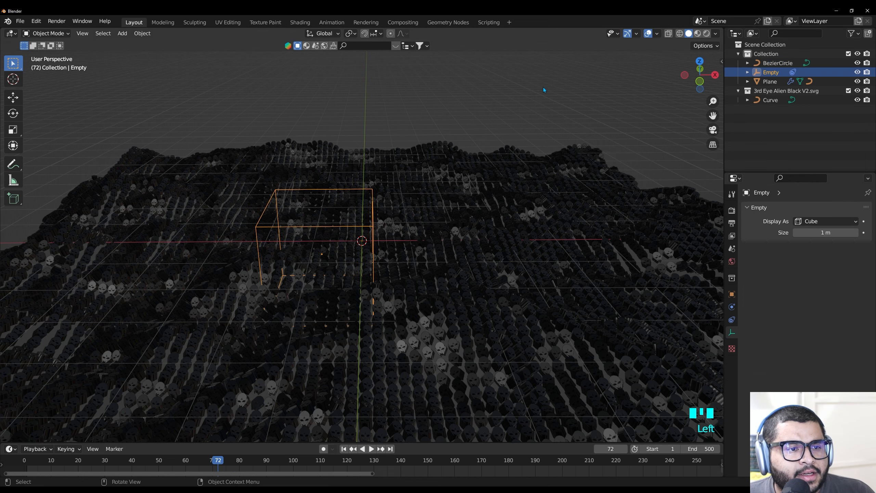
pyautogui.press('n')
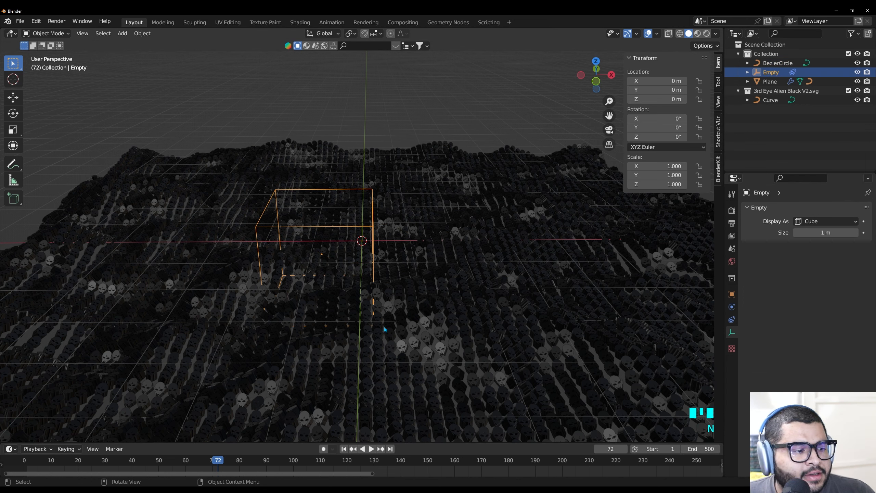
pyautogui.moveTo(421, 443); pyautogui.dragTo(423, 376)
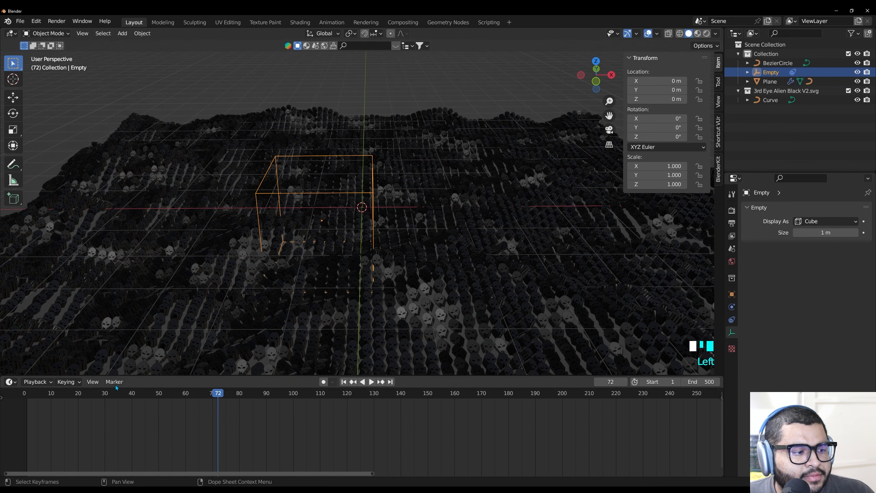
pyautogui.click(25, 397)
pyautogui.press('space')
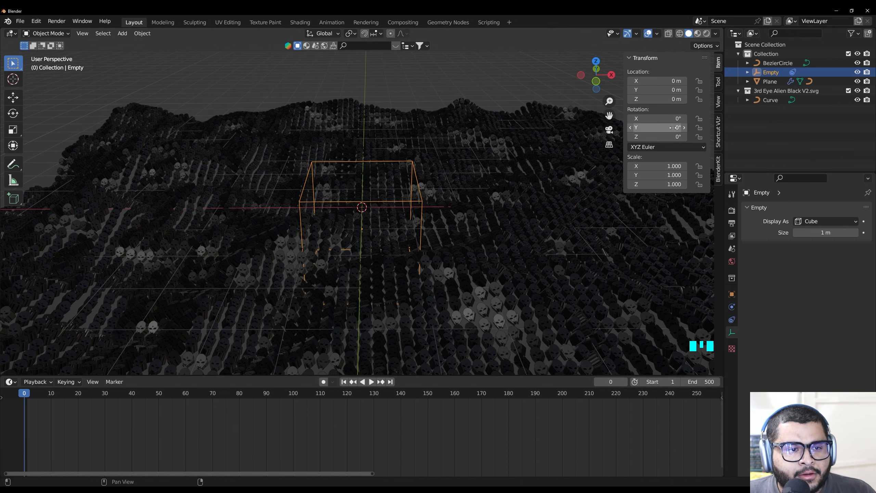
pyautogui.press('space')
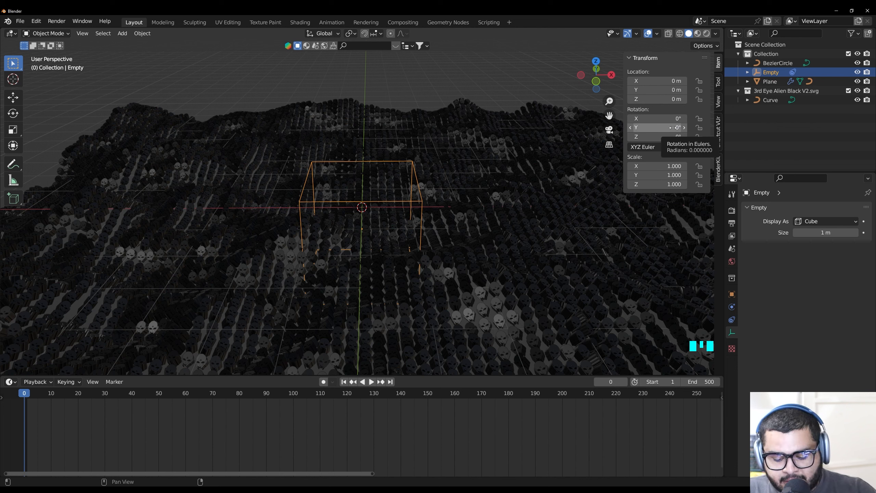
pyautogui.press('i')
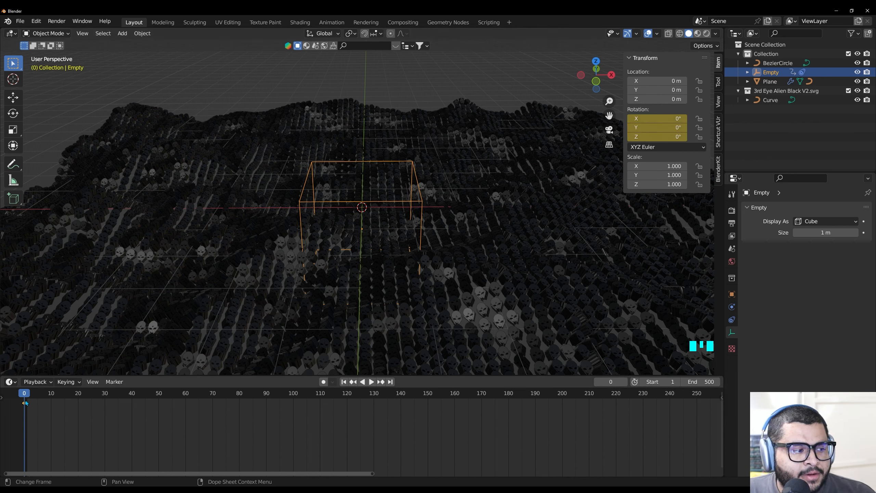
# Set the Empty's Y rotation to 360° at frame 500 and keyframe the rotation there
pyautogui.click(371, 475)
pyautogui.moveTo(374, 476); pyautogui.dragTo(502, 475)
pyautogui.moveTo(418, 476); pyautogui.dragTo(718, 462)
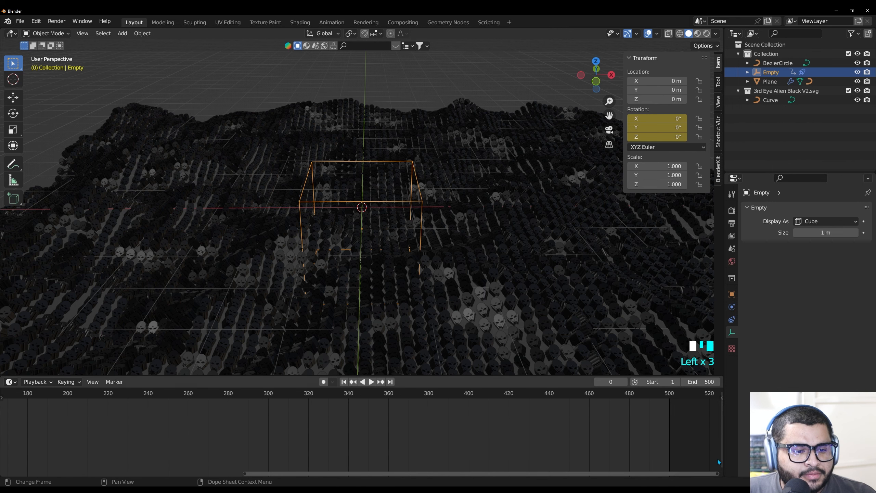
pyautogui.click(669, 396)
pyautogui.moveTo(668, 396); pyautogui.dragTo(670, 396)
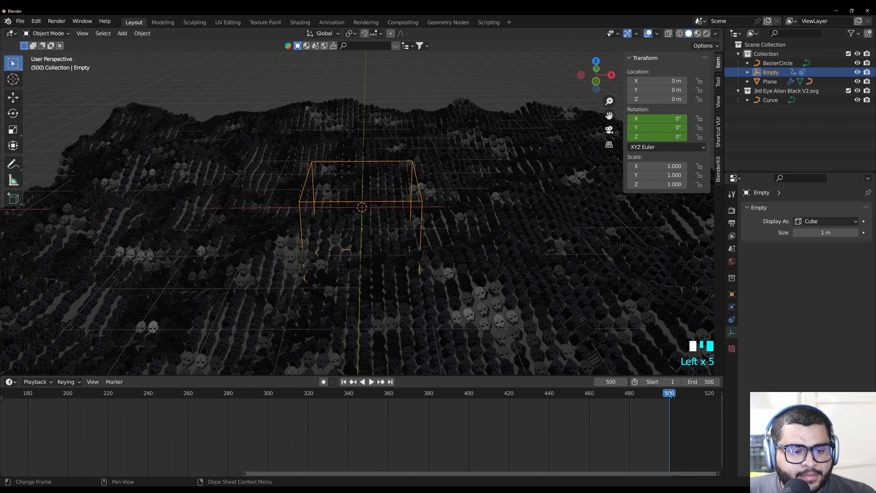
pyautogui.click(670, 127)
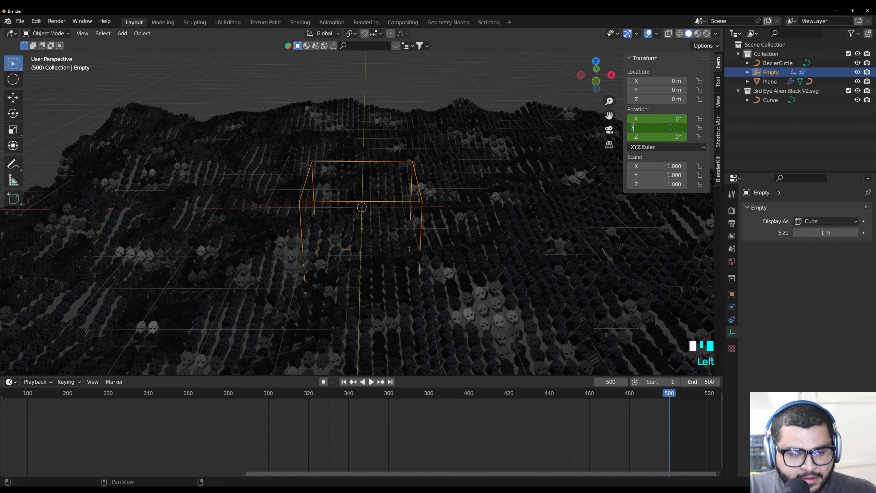
pyautogui.press('Return')
pyautogui.press('i')
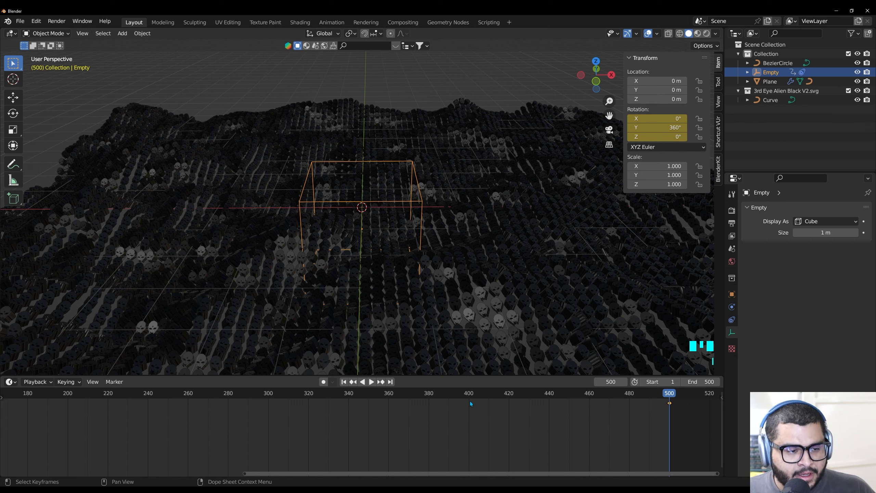
# Return to frame 0 and play the animation to check the Empty's rotation
pyautogui.moveTo(247, 477); pyautogui.dragTo(49, 396)
pyautogui.click(52, 394)
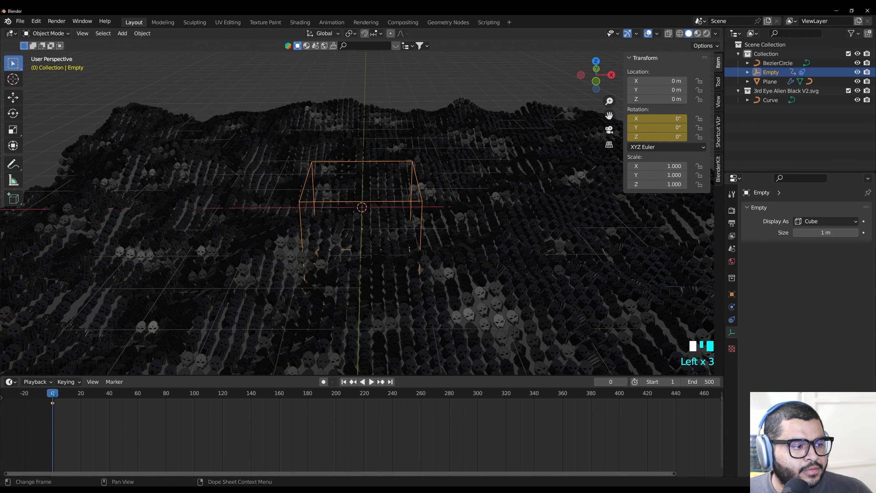
pyautogui.press('space')
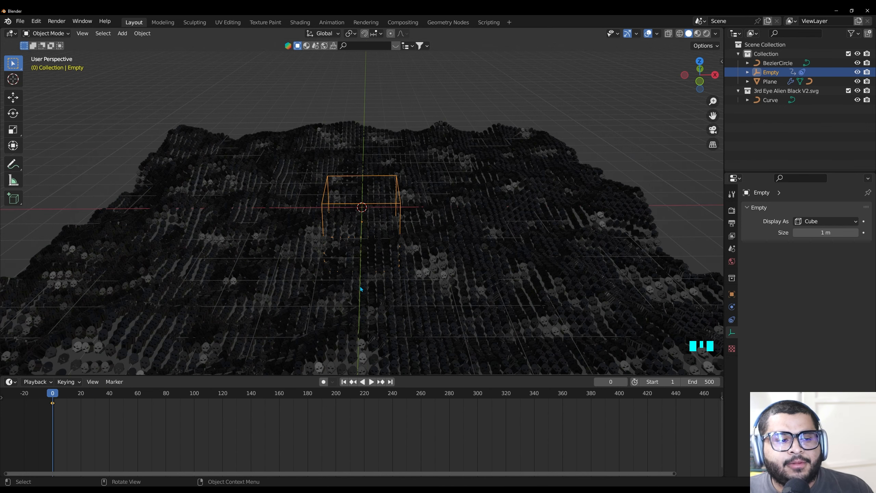
# Deselect the Empty and add a camera at the scene's centre
pyautogui.scroll(-3, 357, 268)
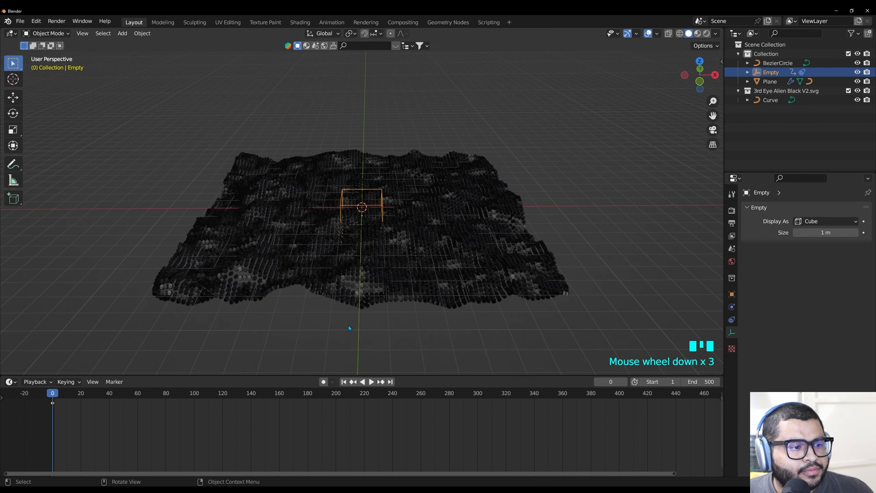
pyautogui.scroll(-1, 348, 325)
pyautogui.click(364, 334)
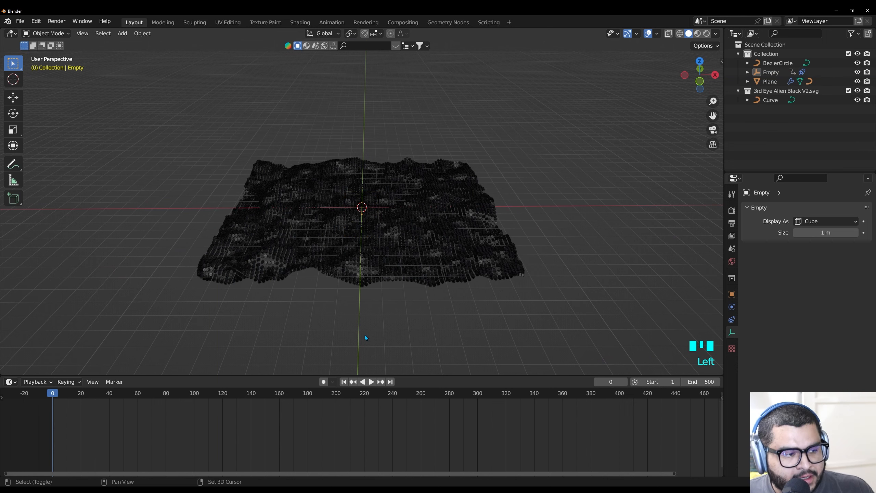
pyautogui.hotkey('shift', 'a')
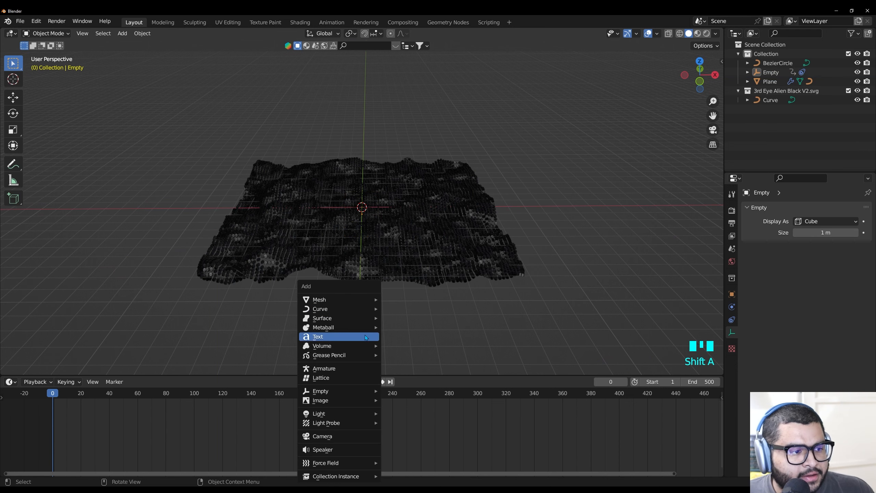
pyautogui.click(341, 436)
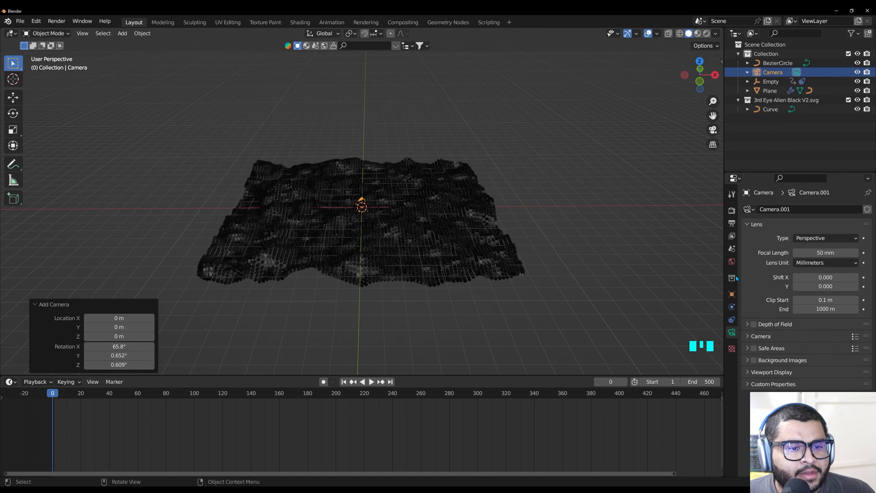
# Move the camera along Y to about -11.33 m, in front of the plane, leaving its rotation as added
pyautogui.click(731, 294)
pyautogui.click(827, 277)
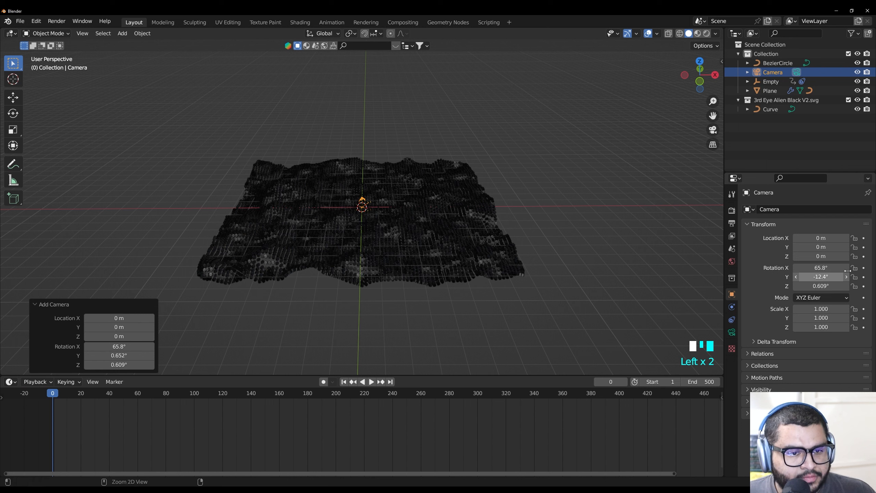
pyautogui.hotkey('ctrl', 'z')
pyautogui.click(821, 246)
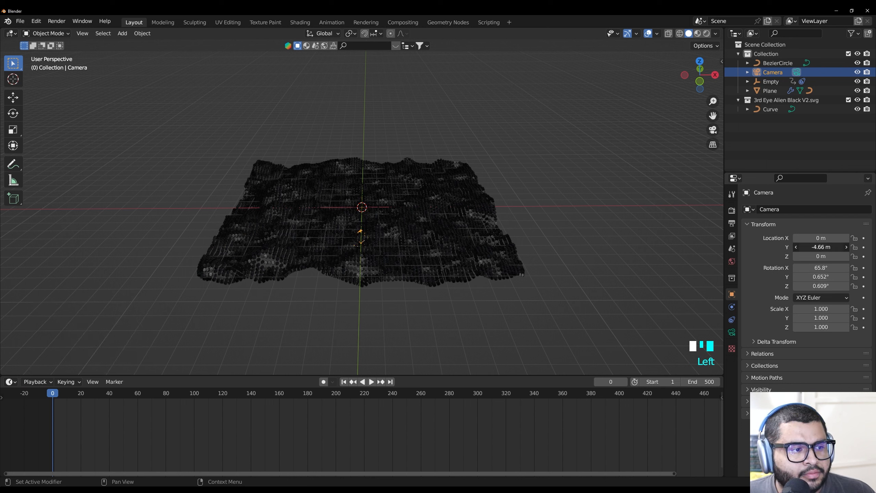
pyautogui.moveTo(821, 247); pyautogui.dragTo(787, 247)
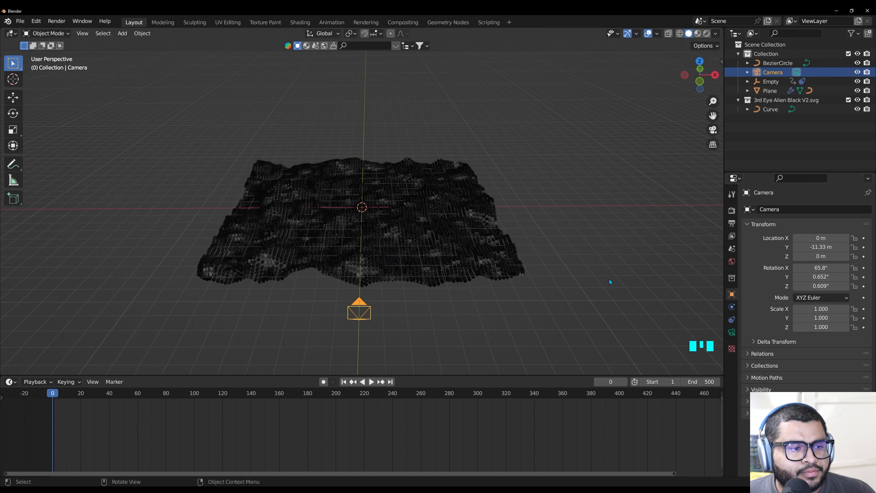
# Select the camera and turn on the Camera to View lock
pyautogui.click(378, 323)
pyautogui.click(359, 312)
pyautogui.press('n')
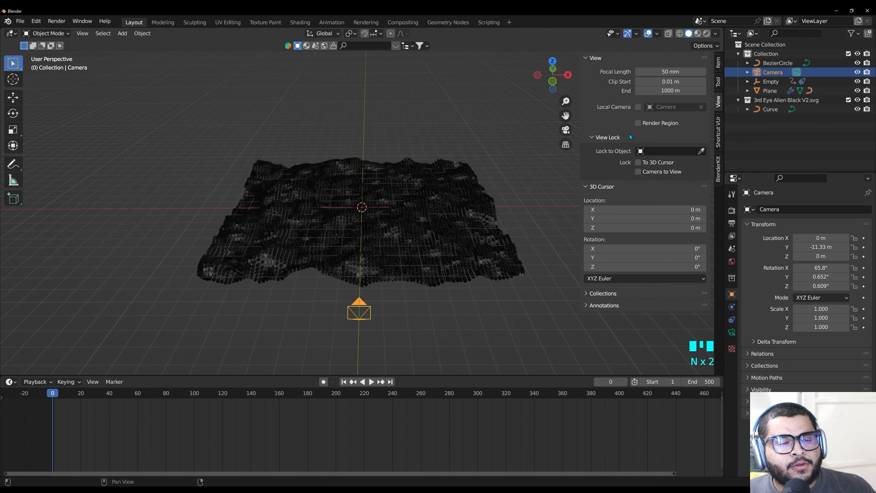
pyautogui.click(638, 172)
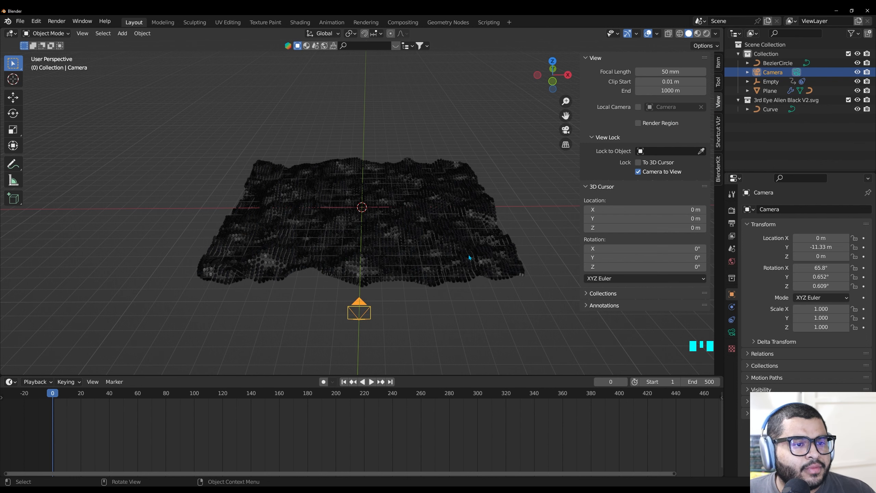
# Look through the camera and frame the wavy surface from a low angle, at about X -0.9, Y -10.1, Z -0.1 m with an X rotation of about 94°
pyautogui.moveTo(376, 262); pyautogui.dragTo(359, 283, button='middle')
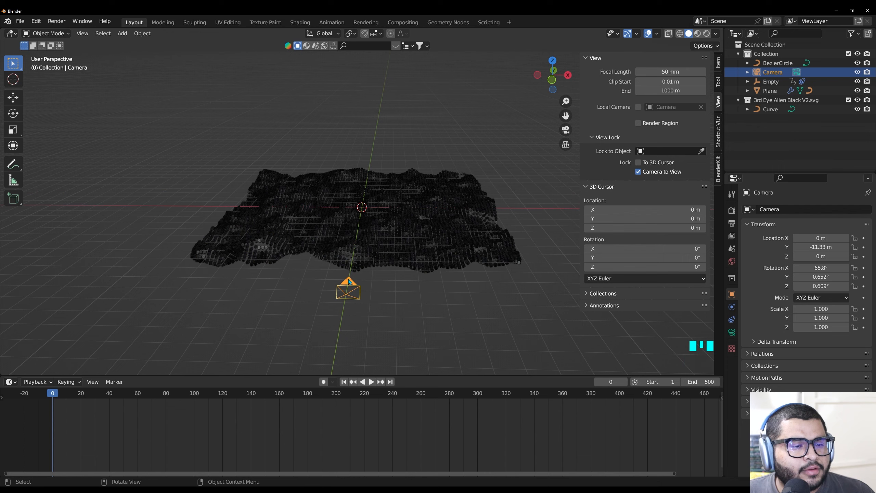
pyautogui.rightClick(349, 281)
pyautogui.click(358, 276)
pyautogui.moveTo(400, 181); pyautogui.dragTo(461, 86, button='middle')
pyautogui.moveTo(437, 154)
pyautogui.mouseDown(button='middle')
pyautogui.moveTo(431, 168)
pyautogui.moveTo(411, 164)
pyautogui.moveTo(427, 156)
pyautogui.mouseUp(button='middle')
pyautogui.scroll(2, 427, 156)
pyautogui.scroll(-1, 414, 163)
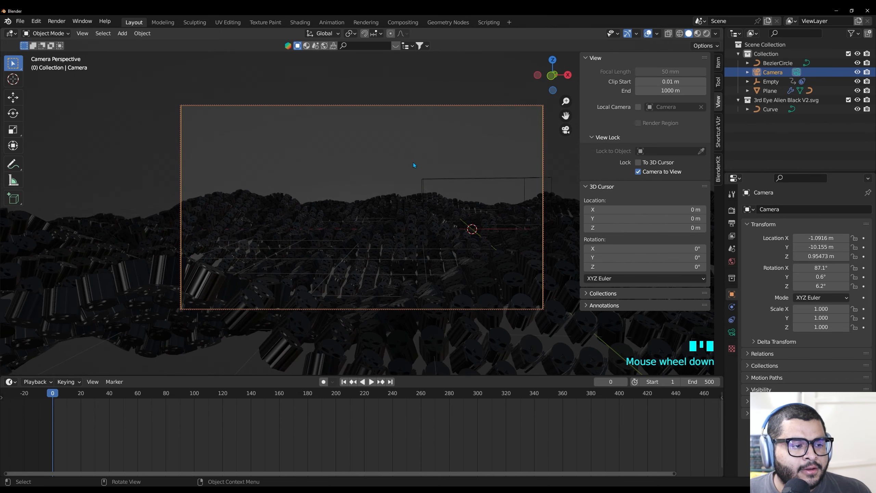
pyautogui.moveTo(375, 199); pyautogui.dragTo(375, 196, button='middle')
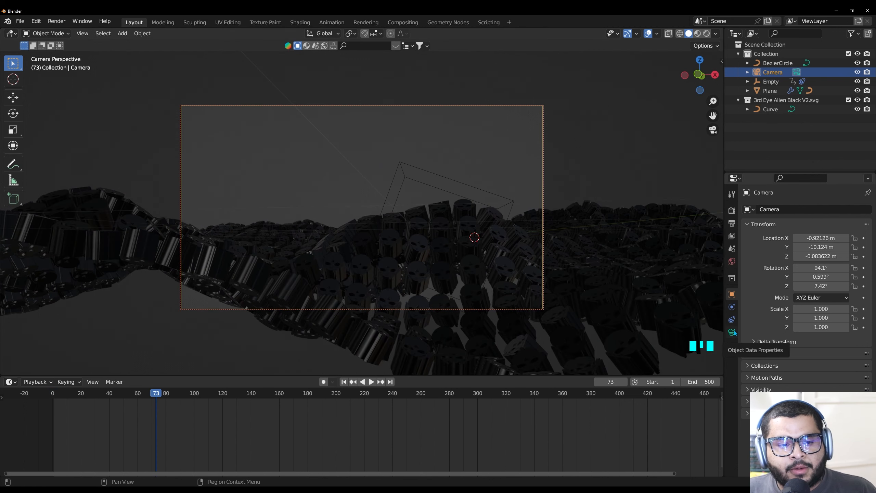
# Set the camera's focal length to 30 mm
pyautogui.click(733, 331)
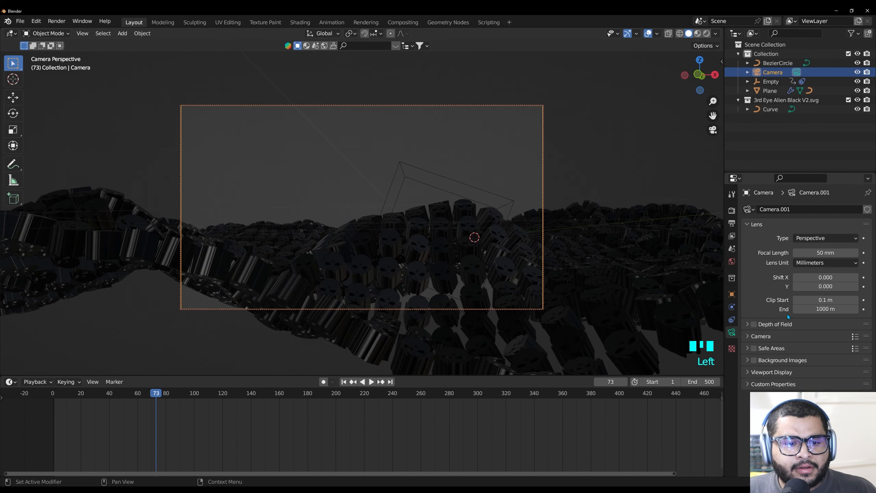
pyautogui.doubleClick(826, 252)
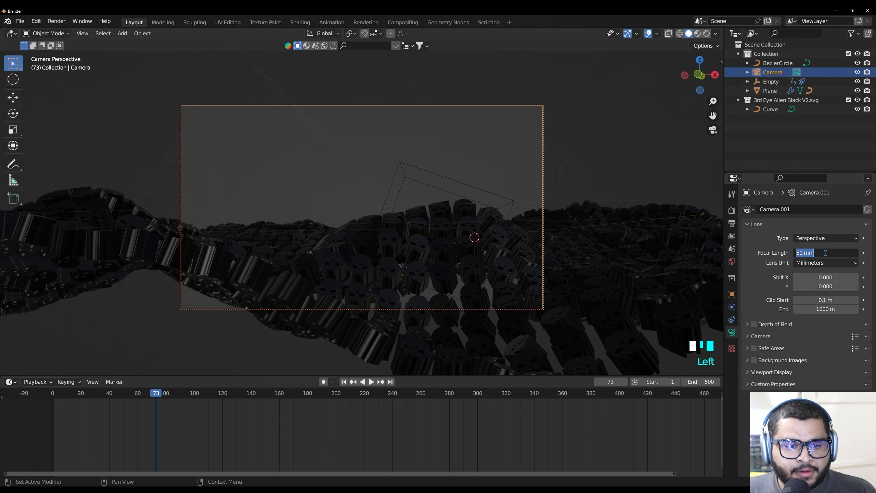
pyautogui.press('Return')
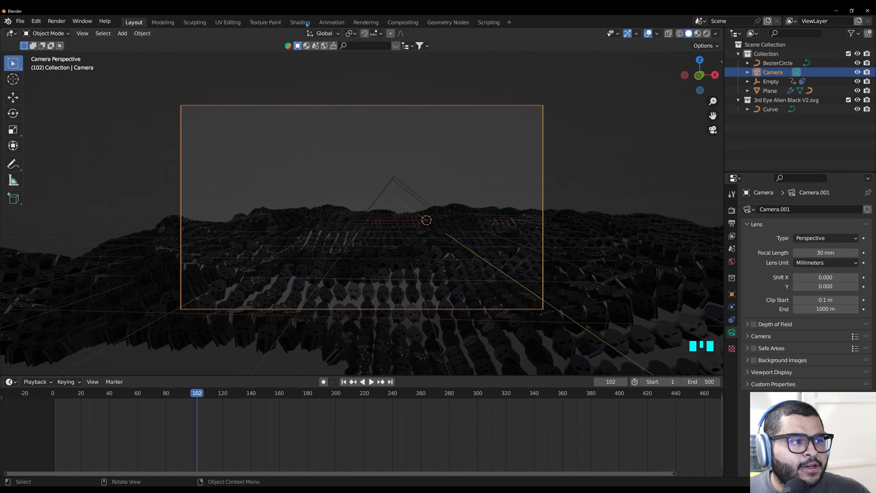
# Add an Environment Texture node to the World shader and connect its color output to the Background color
pyautogui.click(303, 22)
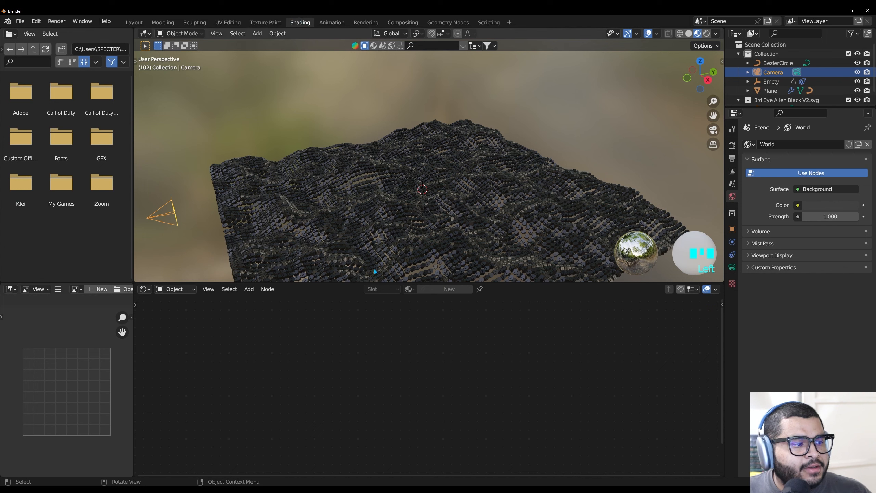
pyautogui.click(177, 292)
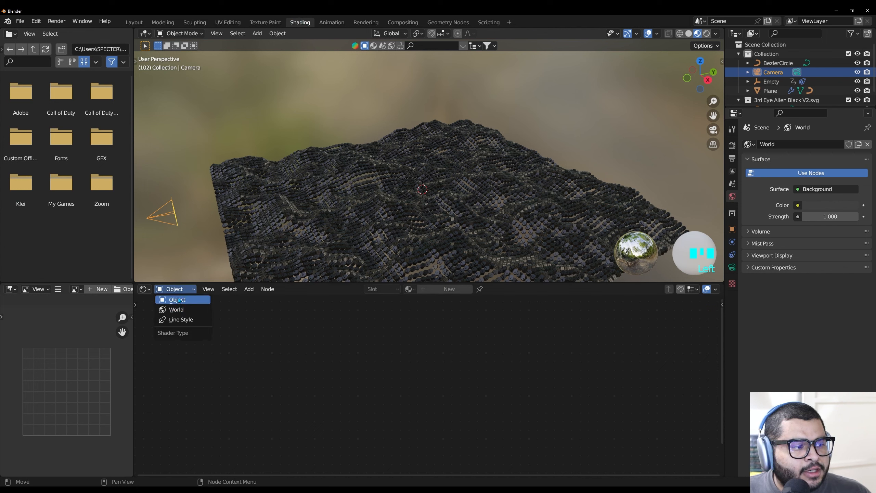
pyautogui.click(176, 311)
pyautogui.moveTo(465, 355); pyautogui.dragTo(469, 419, button='middle')
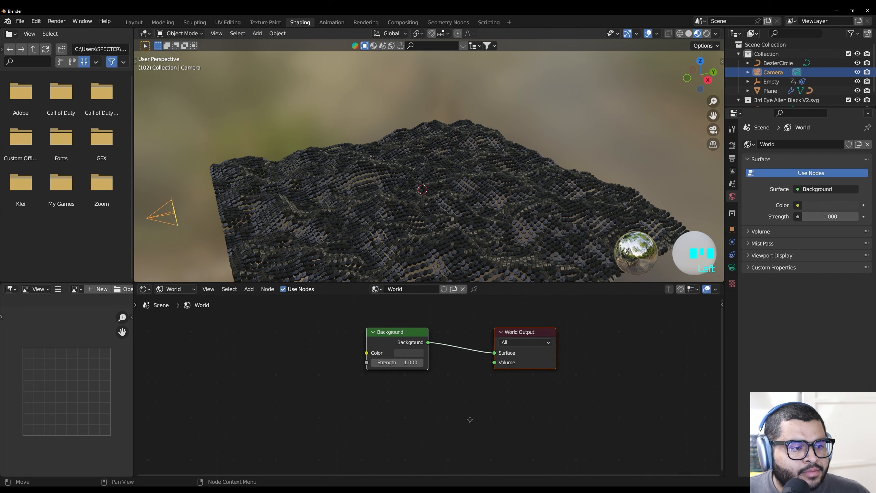
pyautogui.click(306, 354)
pyautogui.hotkey('shift', 'a')
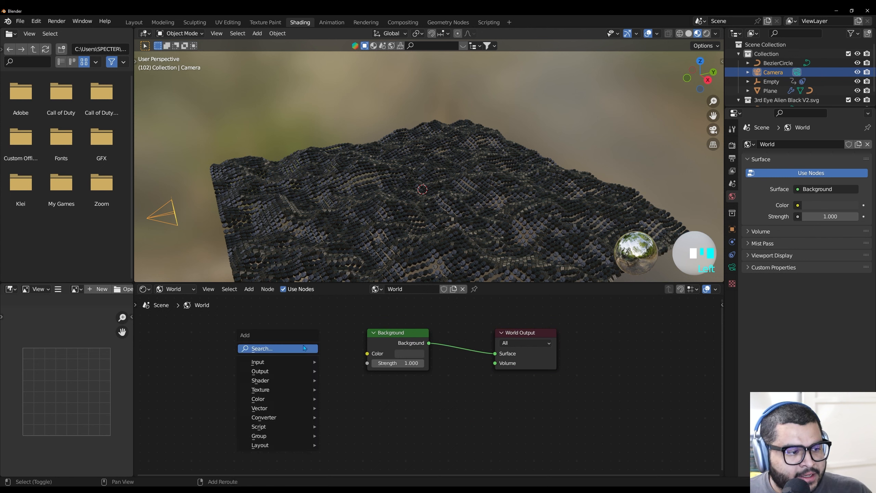
pyautogui.click(303, 345)
pyautogui.write('en')
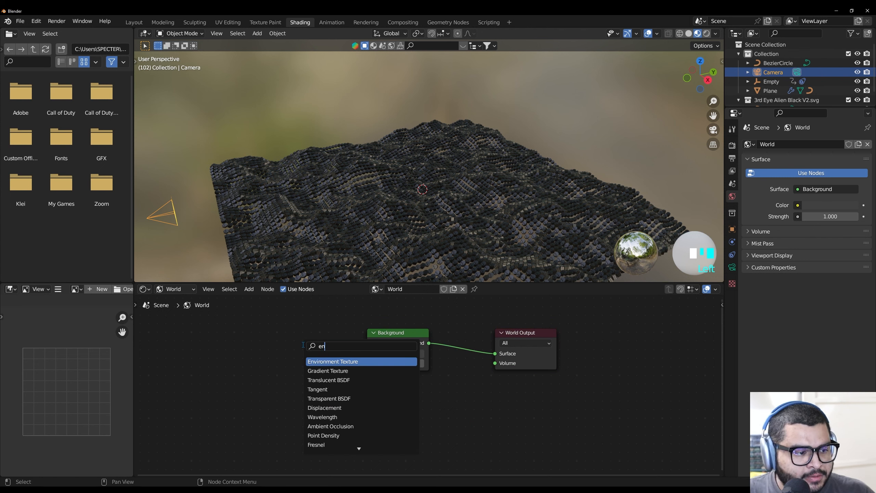
pyautogui.click(340, 362)
pyautogui.click(268, 353)
pyautogui.moveTo(333, 343); pyautogui.dragTo(368, 359)
# Load 086_hdrmaps_com_free.exr from Downloads into the Environment Texture and preview the surface against the sky in rendered shading
pyautogui.click(308, 353)
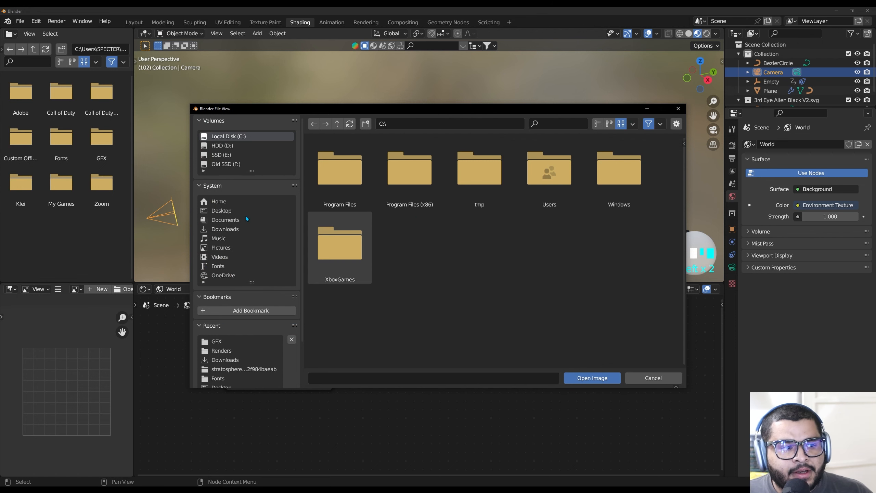
pyautogui.click(225, 230)
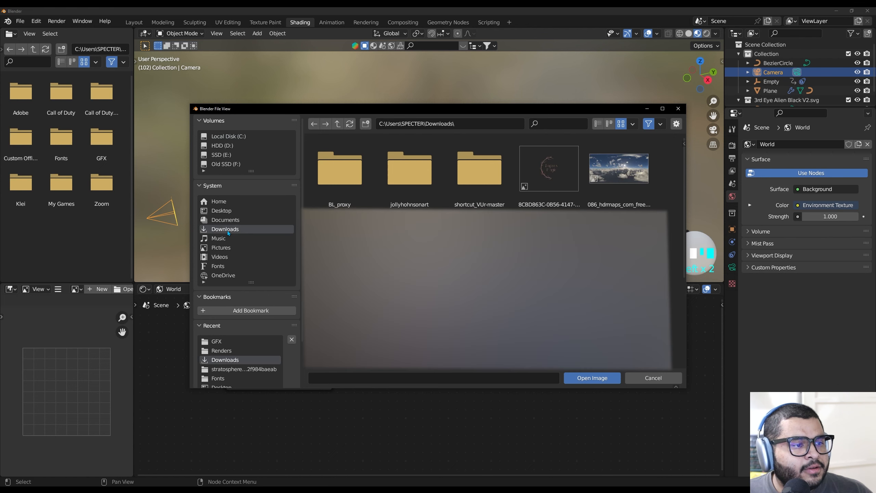
pyautogui.click(616, 176)
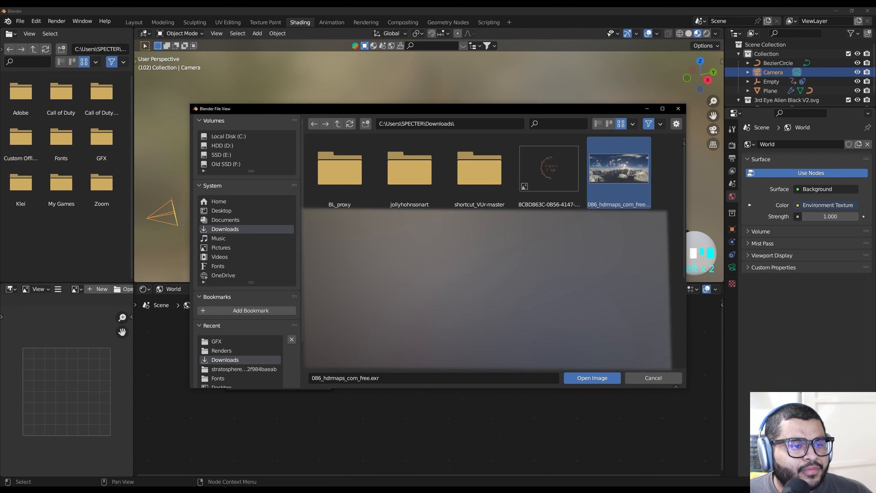
pyautogui.click(596, 379)
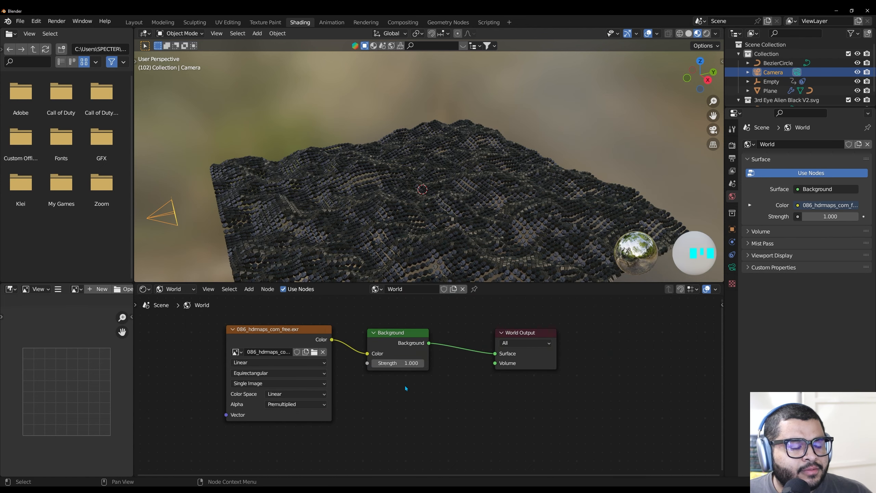
pyautogui.click(707, 33)
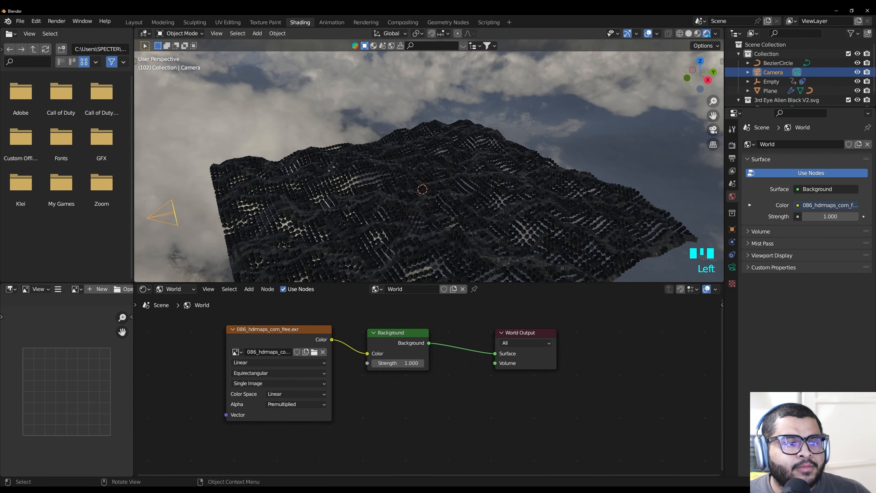
pyautogui.moveTo(502, 97); pyautogui.dragTo(643, 82, button='middle')
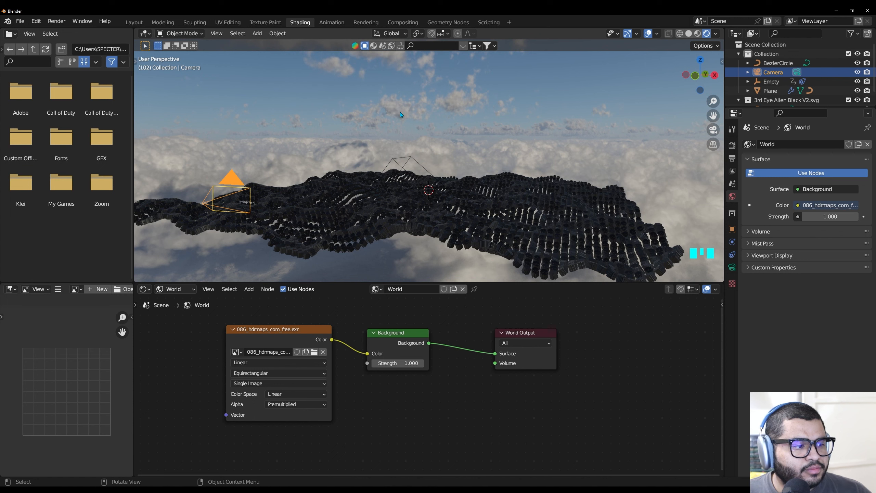
# Replace the SVGMat material on the alien Curve with a new material
pyautogui.click(178, 291)
pyautogui.click(179, 300)
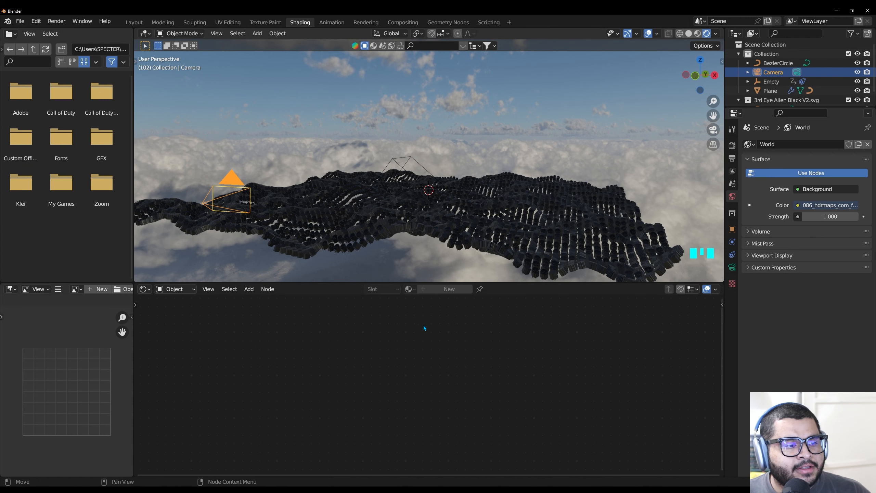
pyautogui.scroll(-2, 771, 98)
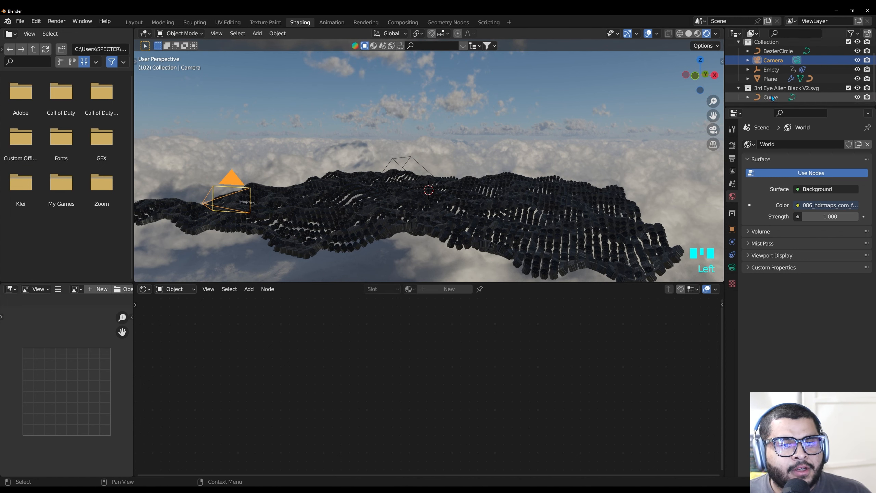
pyautogui.click(772, 98)
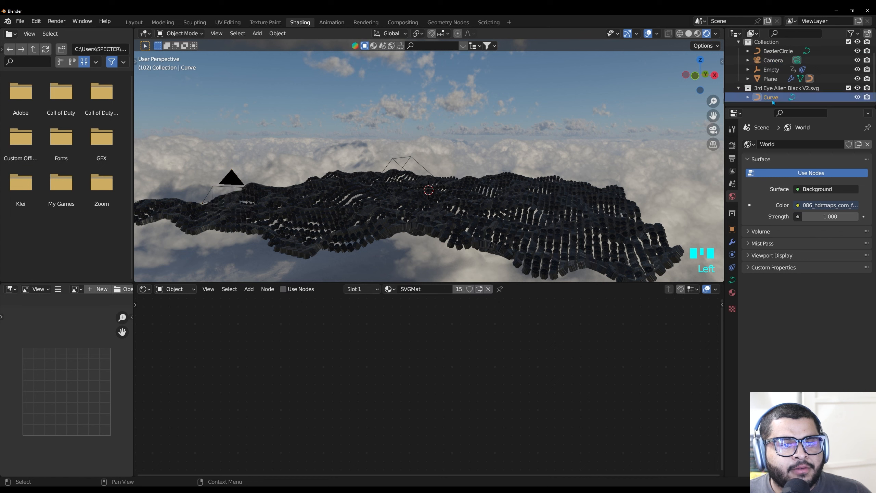
pyautogui.click(489, 289)
pyautogui.click(451, 291)
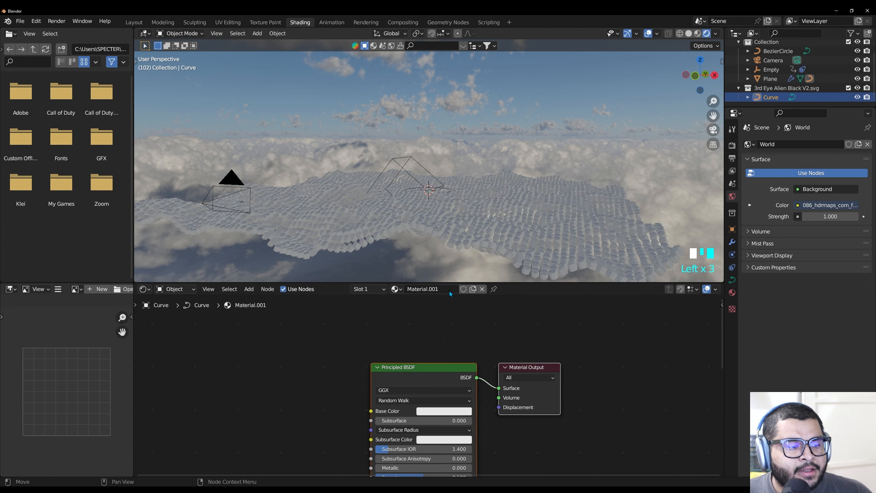
# Set the alien material's Metallic to 1.000 and Roughness to 0.095, and give it a pink base color
pyautogui.moveTo(379, 329); pyautogui.dragTo(370, 417, button='middle')
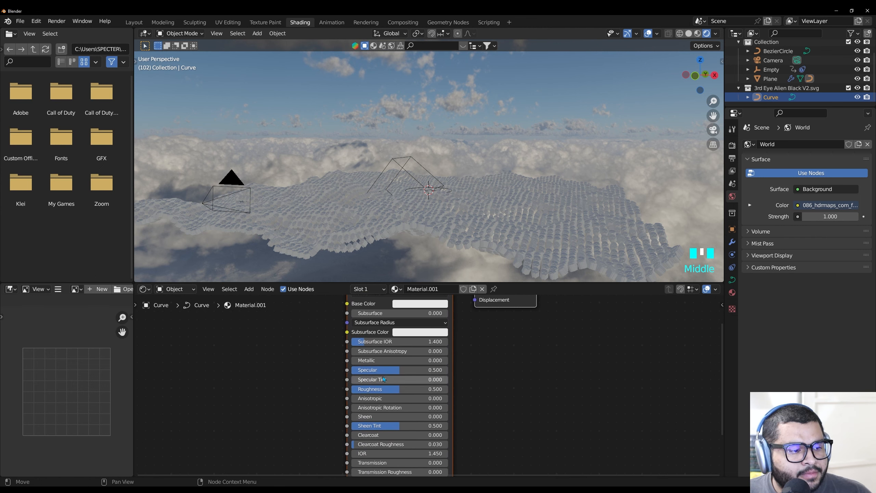
pyautogui.moveTo(376, 361); pyautogui.dragTo(448, 360)
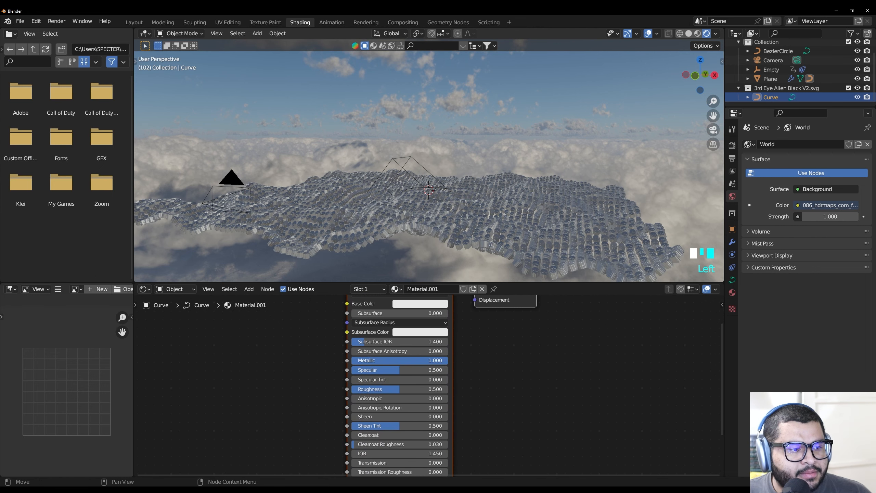
pyautogui.scroll(-1, 429, 385)
pyautogui.moveTo(429, 388); pyautogui.dragTo(393, 388)
pyautogui.scroll(-1, 429, 387)
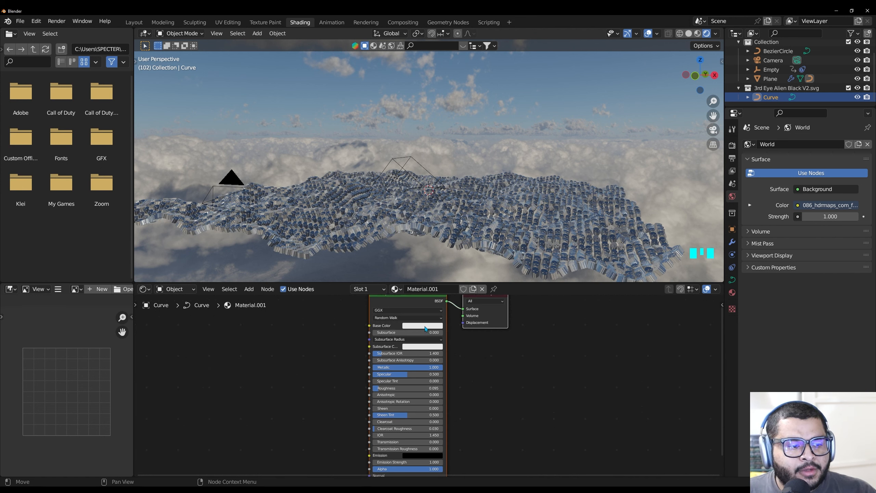
pyautogui.click(427, 326)
pyautogui.click(437, 265)
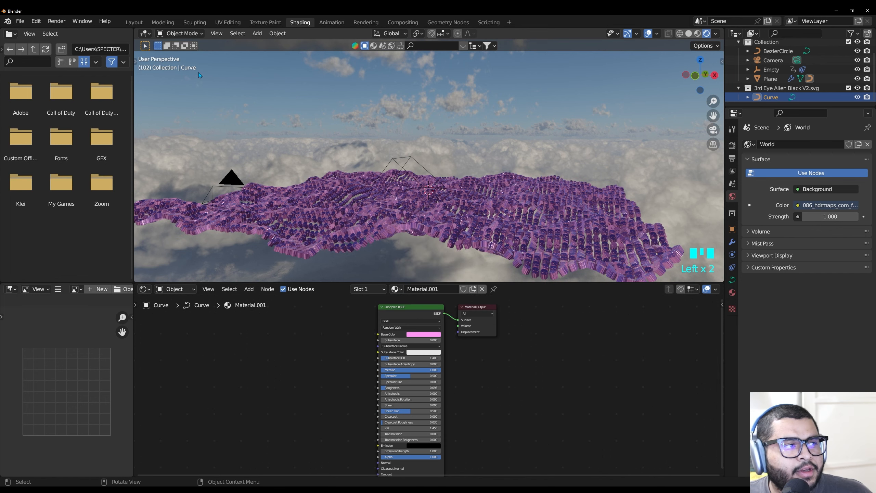
# Show the Layout workspace's camera view in rendered shading and enable Ambient Occlusion, Bloom and Screen Space Reflections for Eevee
pyautogui.click(134, 22)
pyautogui.click(707, 33)
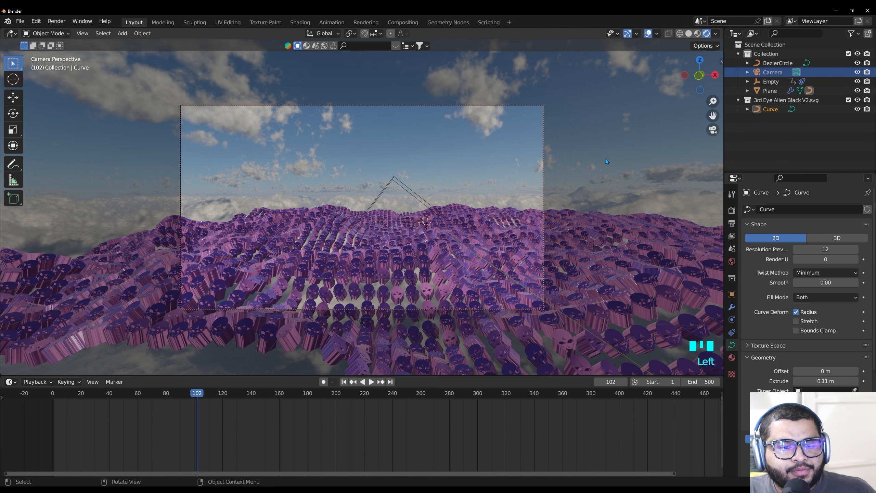
pyautogui.click(732, 294)
pyautogui.click(732, 211)
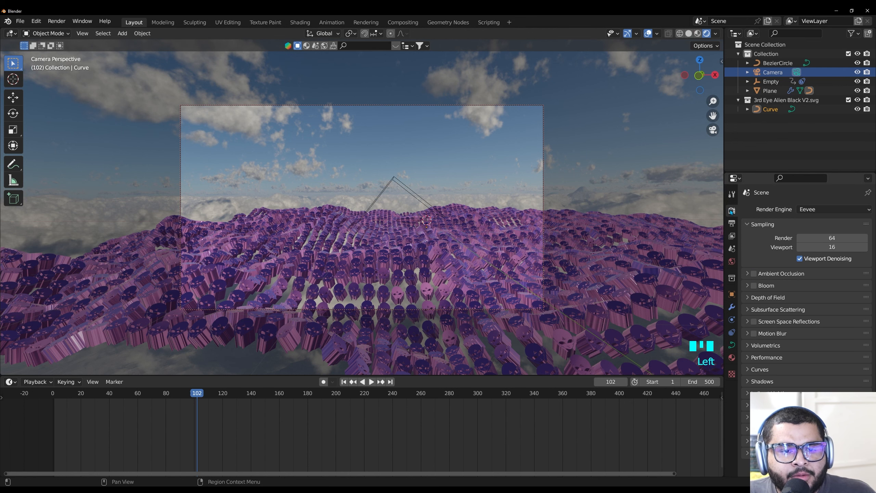
pyautogui.click(753, 274)
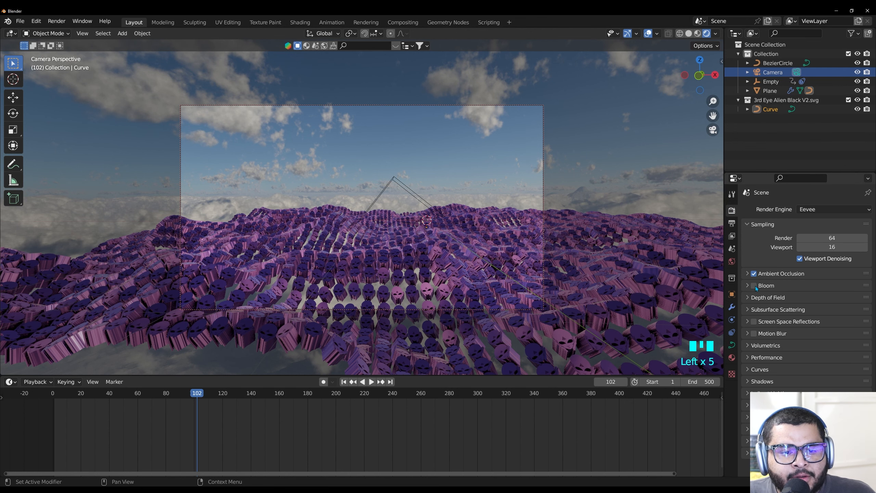
pyautogui.click(754, 286)
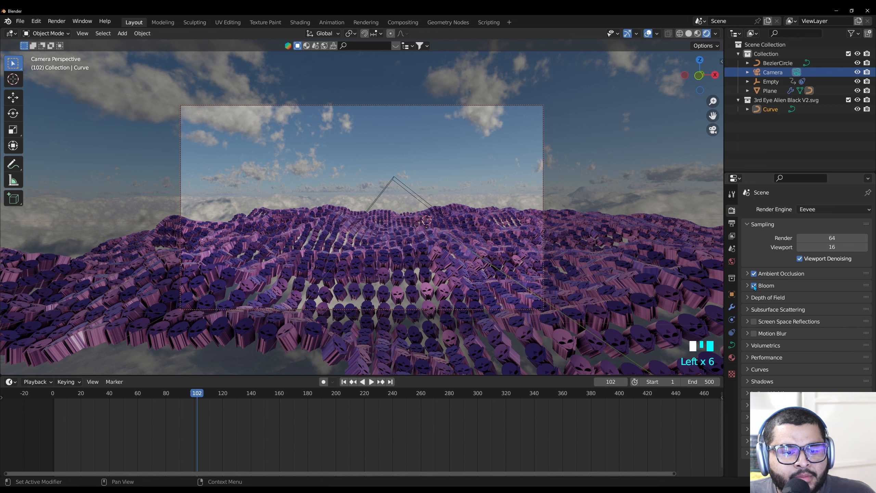
pyautogui.click(753, 322)
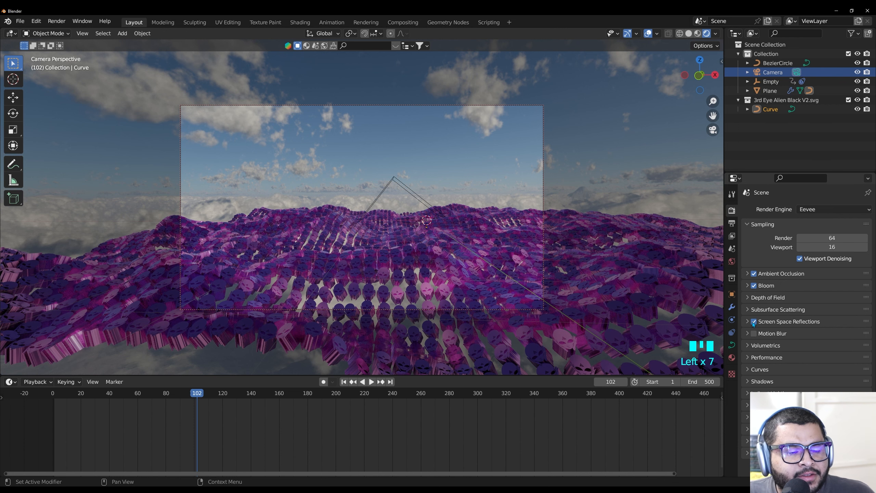
# Set the render output folder to D:\Renders\
pyautogui.click(732, 223)
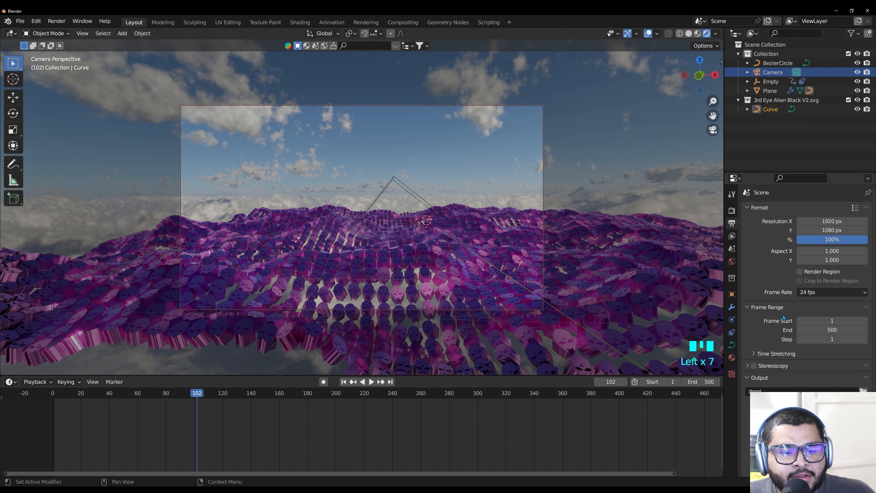
pyautogui.click(863, 391)
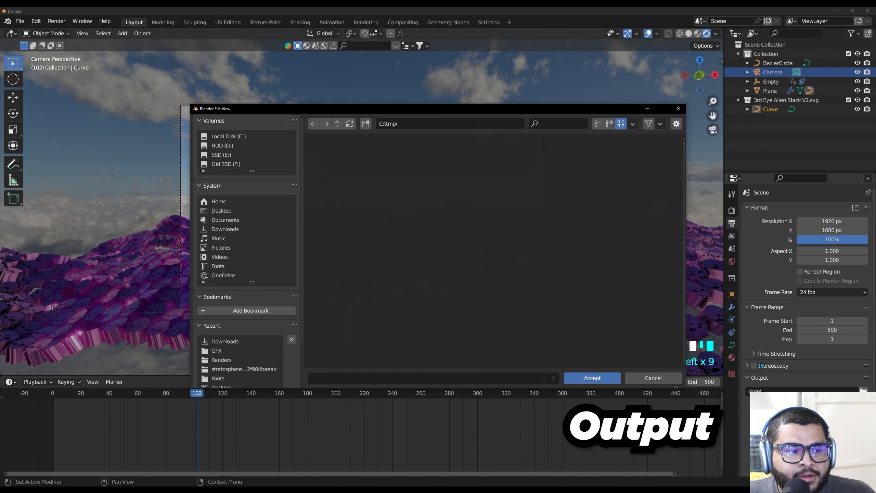
pyautogui.click(224, 210)
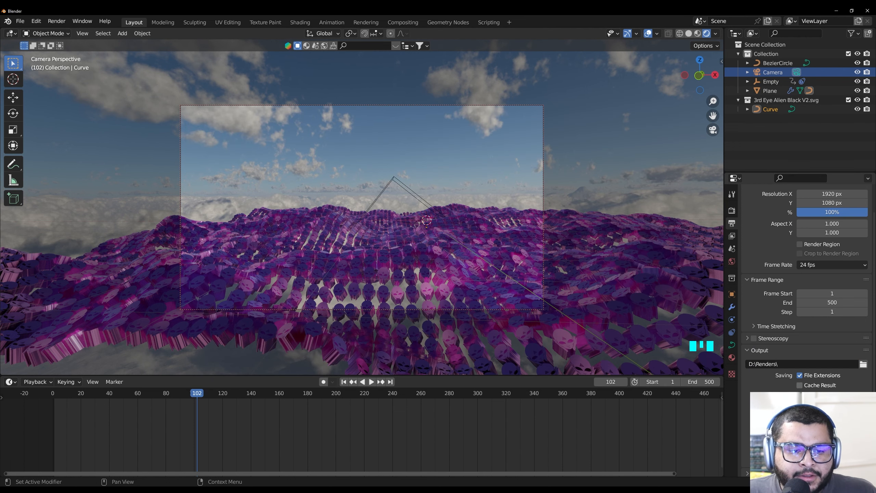
# Set the output file format to FFmpeg Video with an MPEG-4 container
pyautogui.click(824, 396)
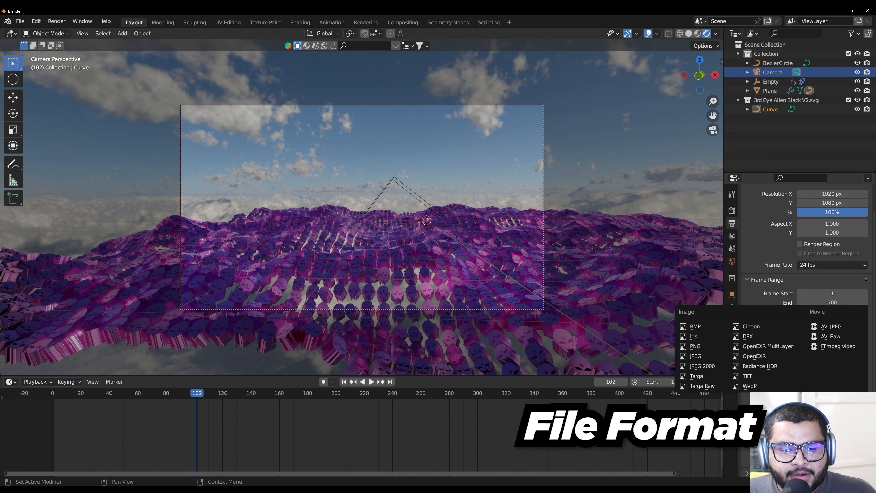
pyautogui.click(838, 345)
pyautogui.scroll(-2, 810, 432)
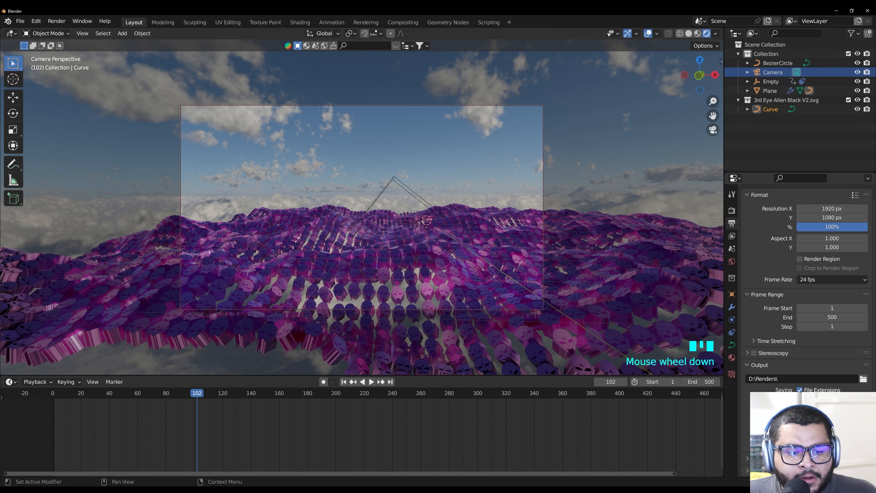
pyautogui.scroll(-1, 811, 432)
pyautogui.scroll(-2, 807, 287)
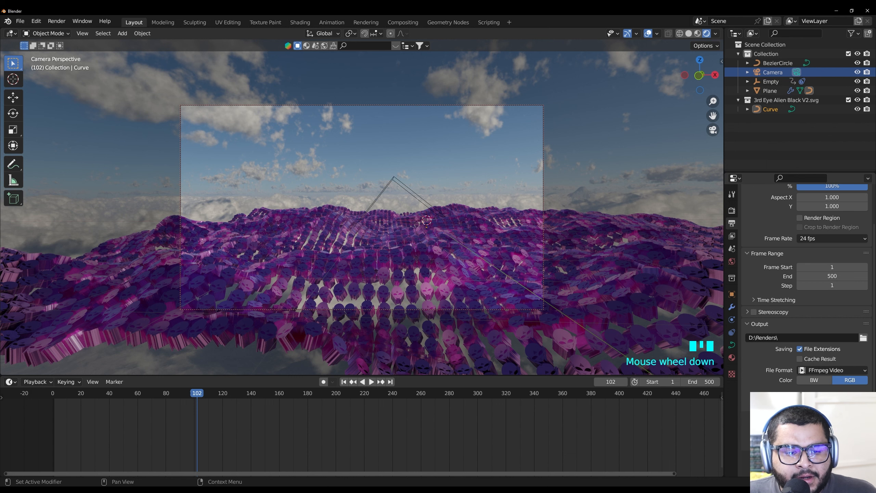
pyautogui.click(832, 420)
pyautogui.click(811, 388)
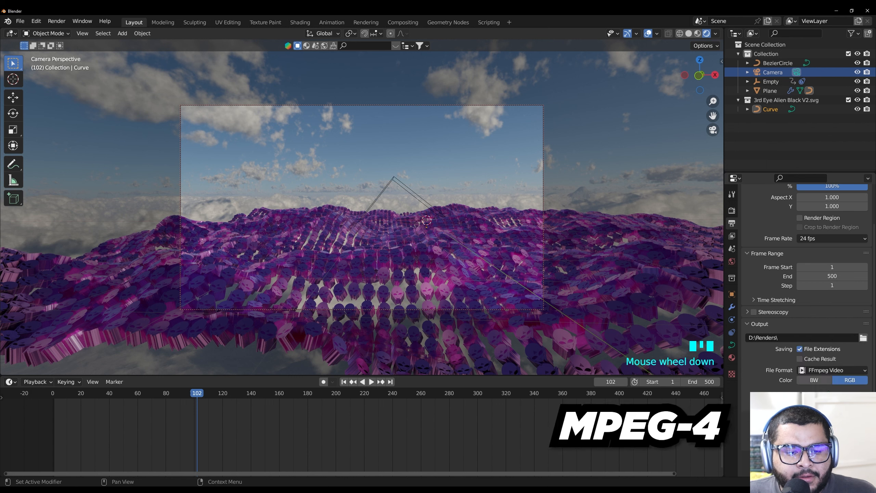
# Set the video encoding's output quality to High Quality
pyautogui.scroll(-2, 807, 310)
pyautogui.scroll(-1, 807, 414)
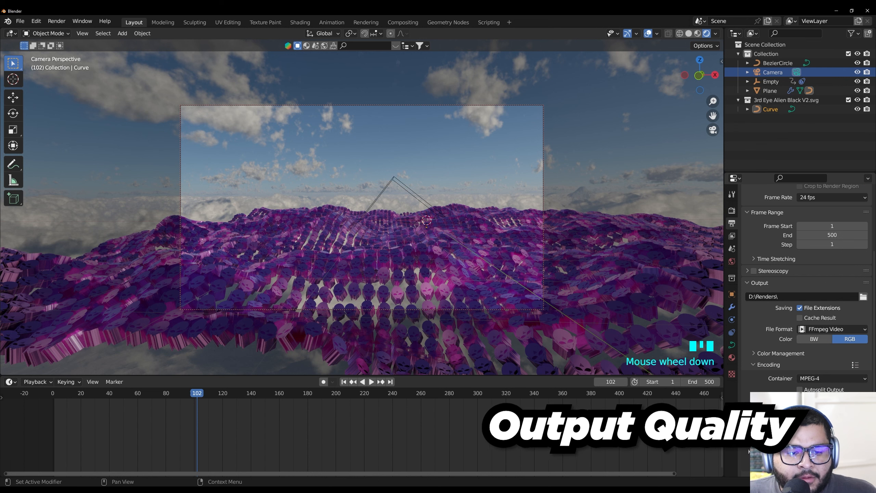
pyautogui.click(831, 428)
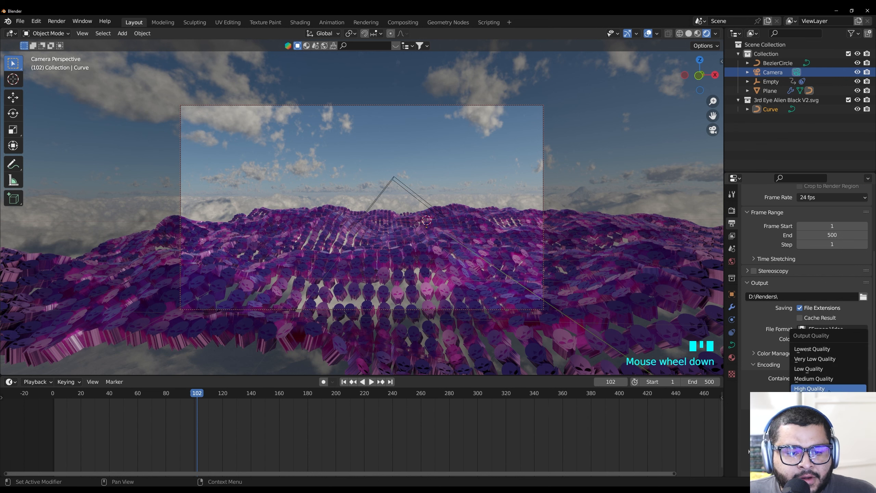
pyautogui.click(811, 388)
pyautogui.click(826, 428)
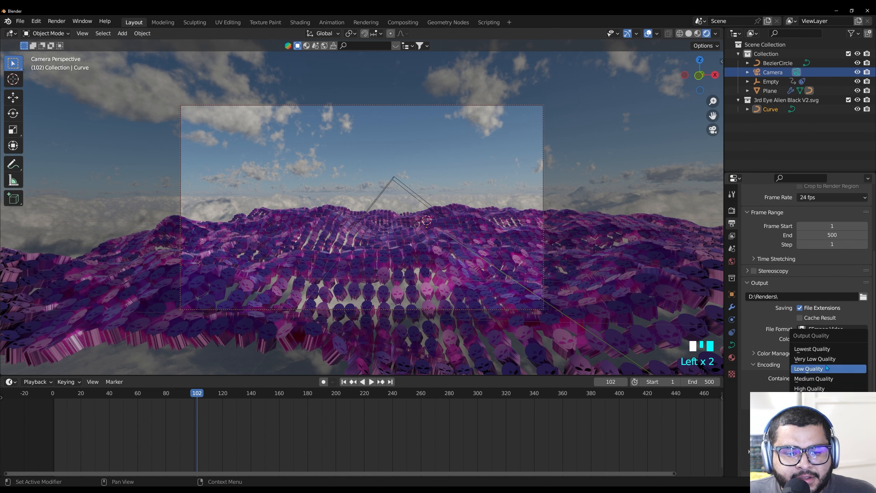
pyautogui.scroll(7, 767, 317)
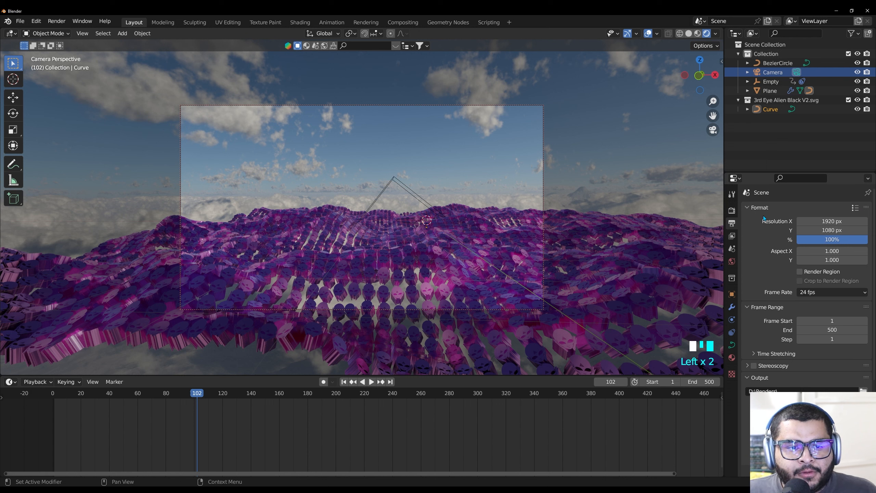
# Set the output frame rate to 60 fps
pyautogui.click(819, 294)
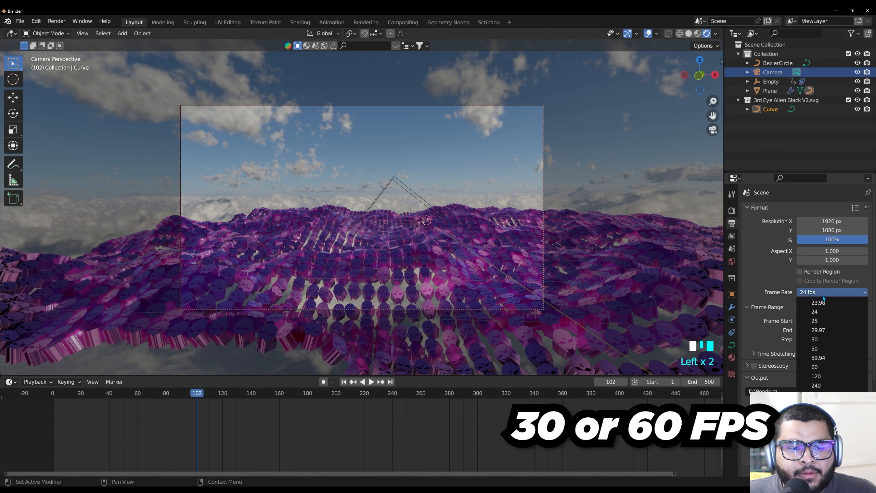
pyautogui.click(825, 367)
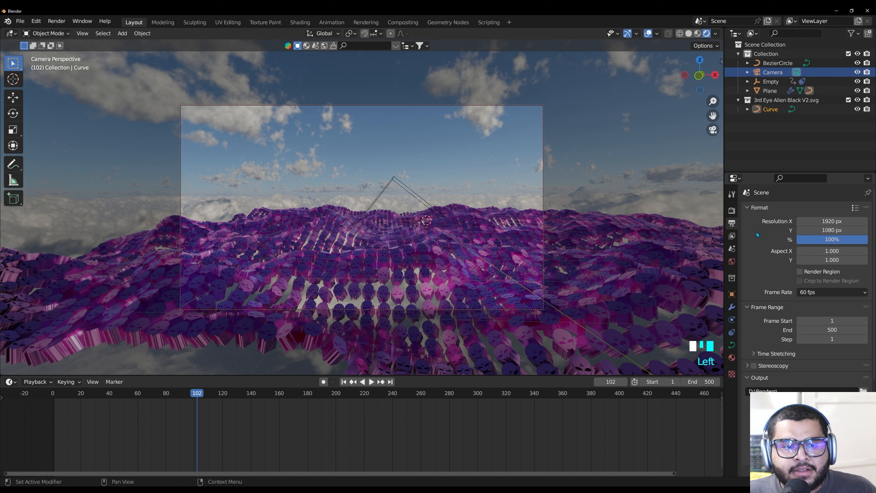
pyautogui.doubleClick(833, 221)
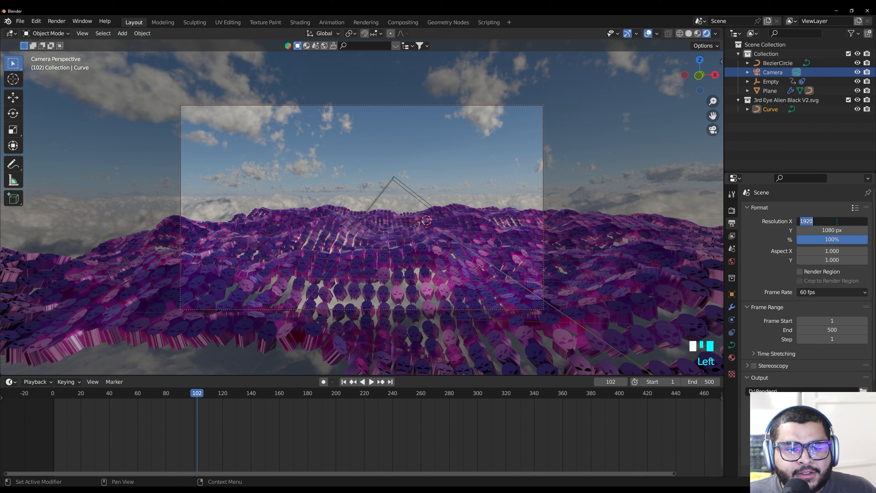
pyautogui.click(773, 241)
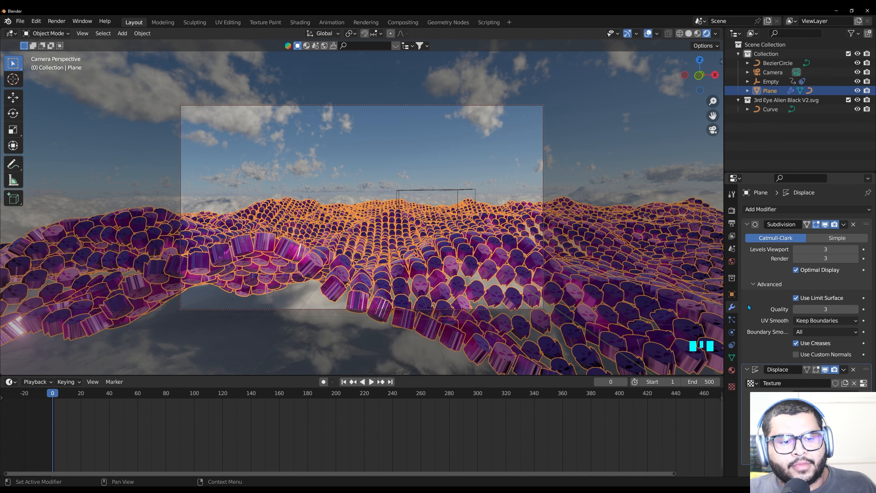
# Set the alien curve's geometry extrude depth to 0.015 m to make the instanced shapes thinner
pyautogui.click(773, 109)
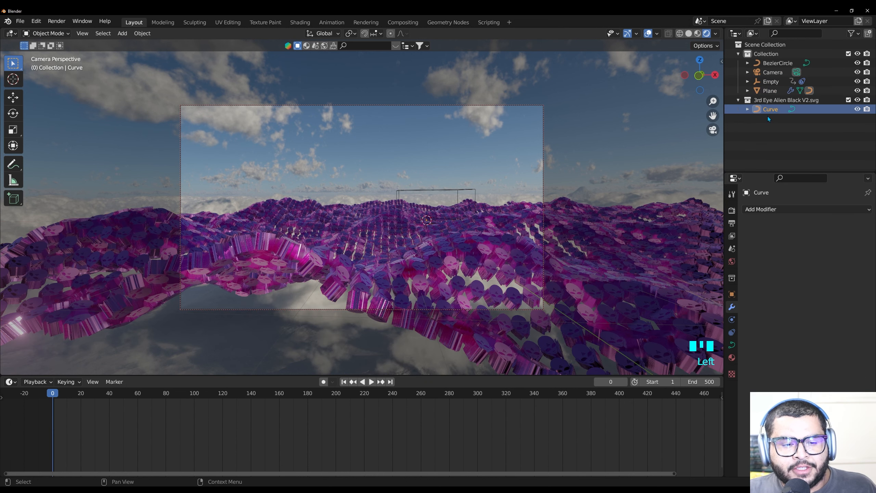
pyautogui.click(732, 346)
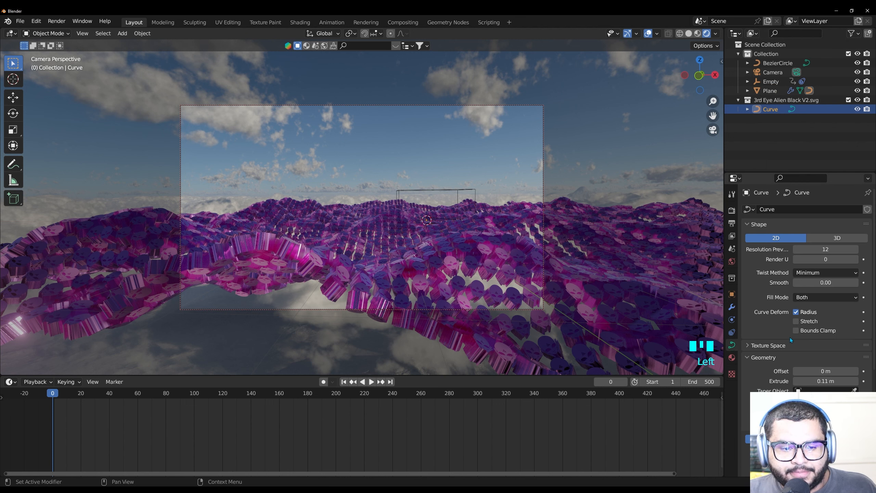
pyautogui.click(827, 380)
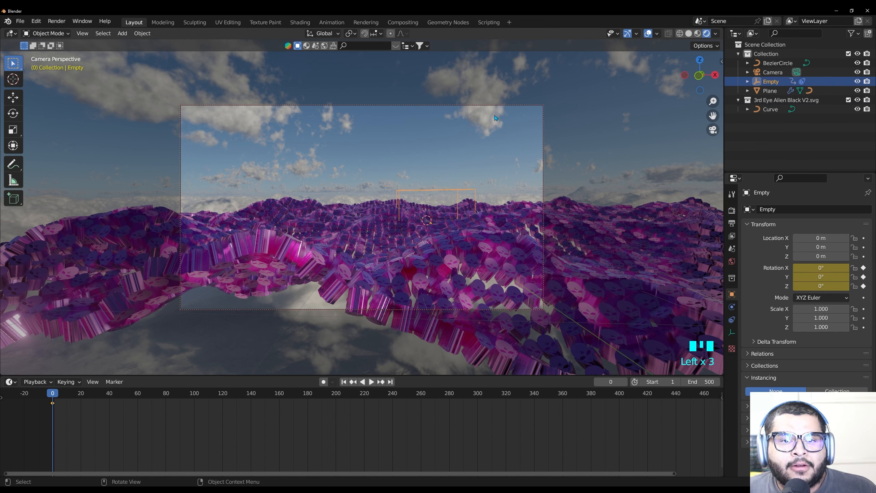
pyautogui.click(780, 109)
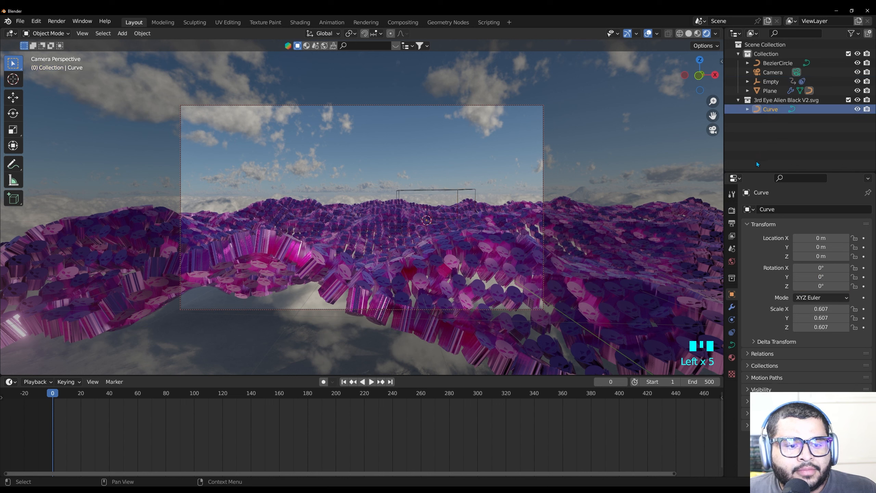
pyautogui.click(732, 345)
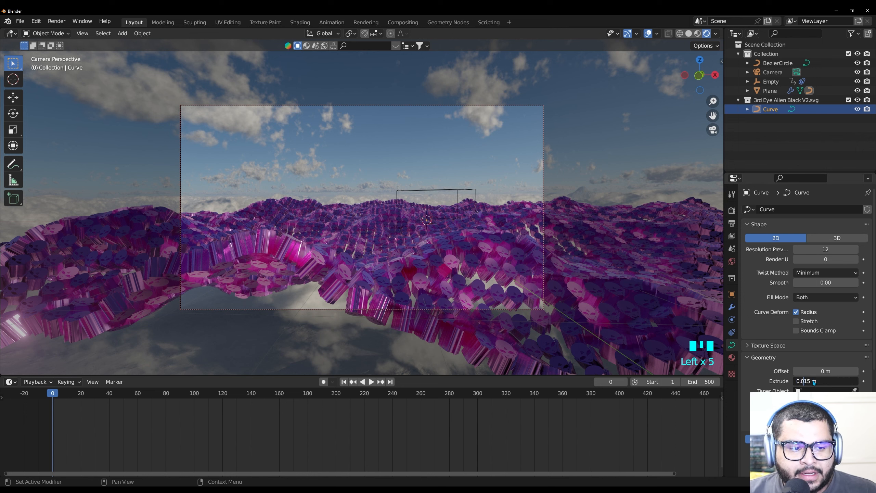
pyautogui.press('Return')
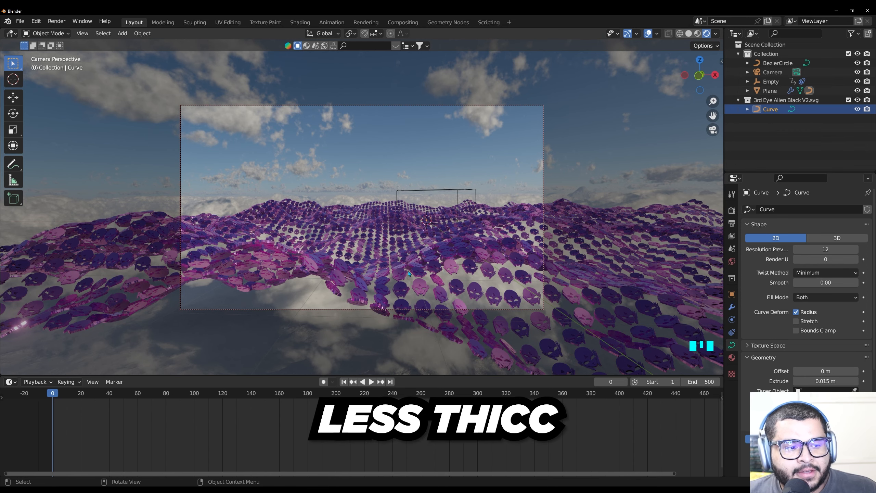
# Scale down the empty that drives the plane's displacement, with the camera framed closer to the aliens
pyautogui.scroll(2, 422, 278)
pyautogui.moveTo(412, 305)
pyautogui.mouseDown(button='middle')
pyautogui.moveTo(411, 283)
pyautogui.moveTo(410, 305)
pyautogui.moveTo(405, 300)
pyautogui.mouseUp(button='middle')
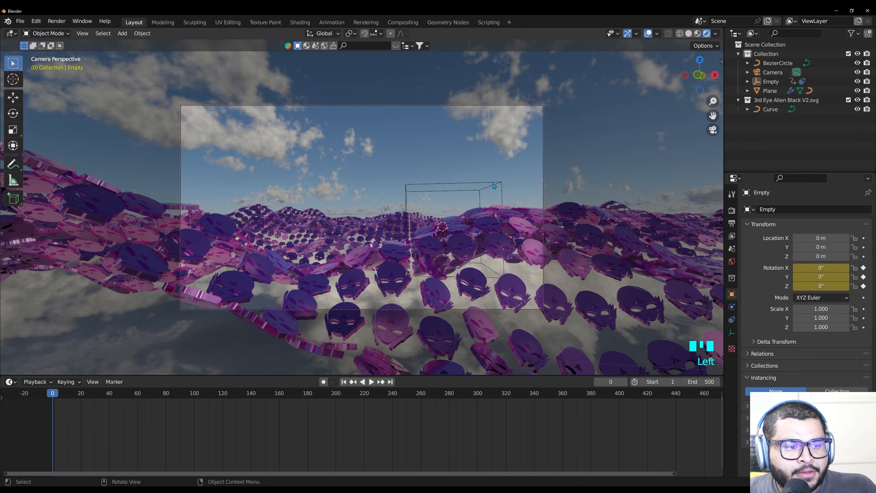
pyautogui.click(493, 183)
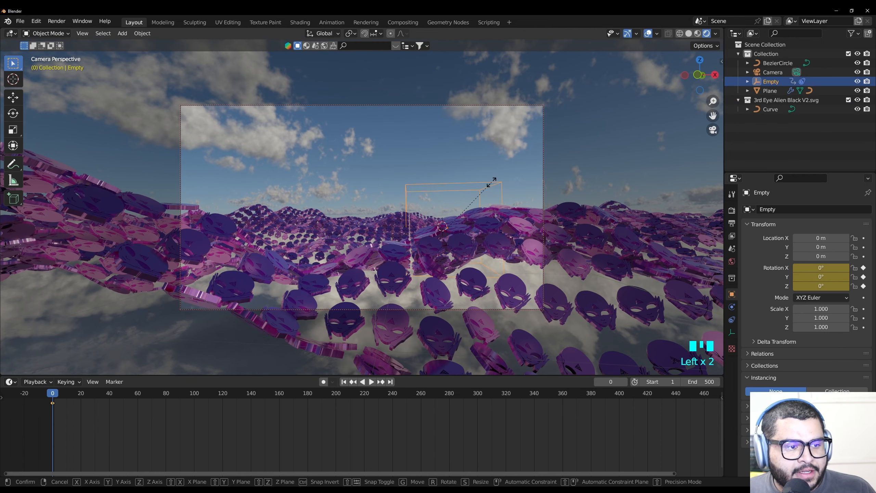
pyautogui.press('s')
pyautogui.click(469, 206)
# Fine-tune the displacement amount in the plane's Displace modifier
pyautogui.click(770, 91)
pyautogui.click(732, 307)
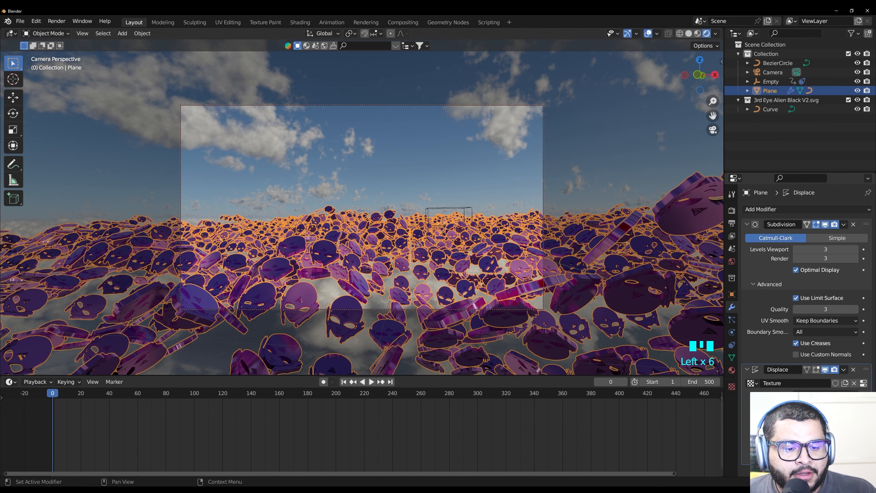
pyautogui.moveTo(826, 427)
pyautogui.mouseDown()
pyautogui.moveTo(817, 427)
pyautogui.moveTo(838, 428)
pyautogui.mouseUp()
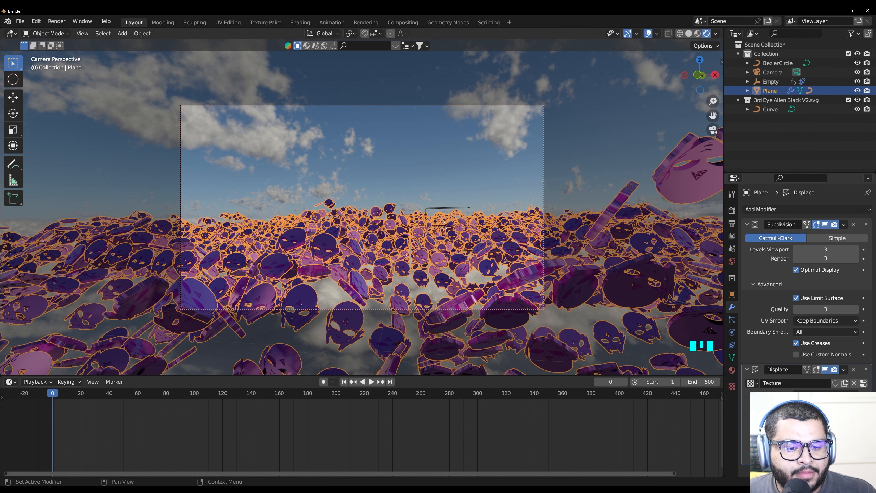
# Play the animation through the camera to check the new displacement, and return to the start frame
pyautogui.press('space')
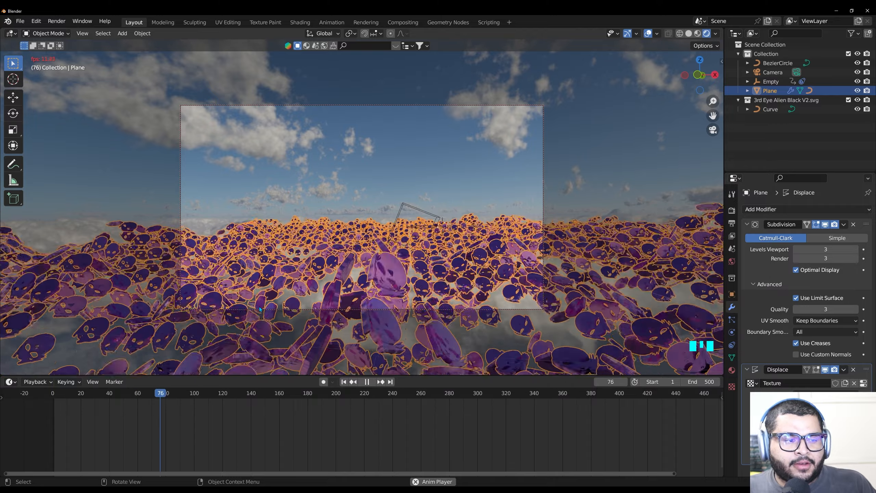
pyautogui.press('Left')
pyautogui.press('Left')
pyautogui.press('Left')
pyautogui.press('Left')
# Set the camera's Y location to -9.151 m and keyframe it at frame 0
pyautogui.click(774, 72)
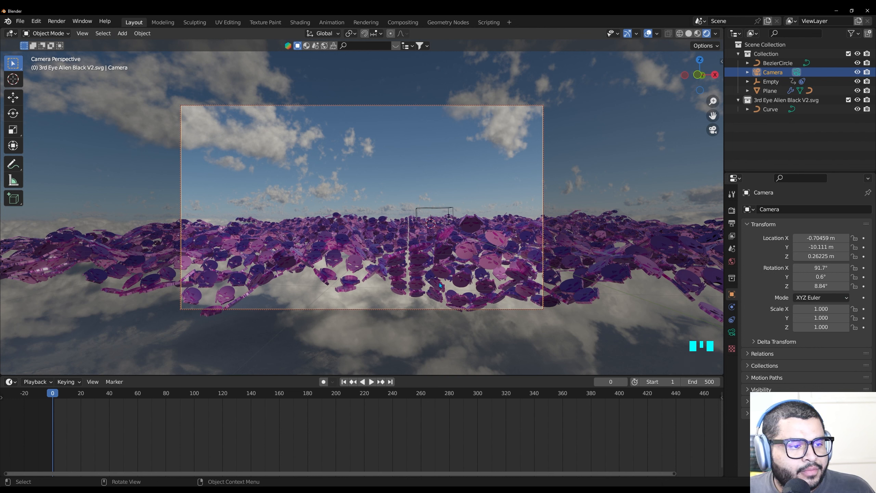
pyautogui.moveTo(821, 247); pyautogui.dragTo(855, 247)
pyautogui.click(863, 248)
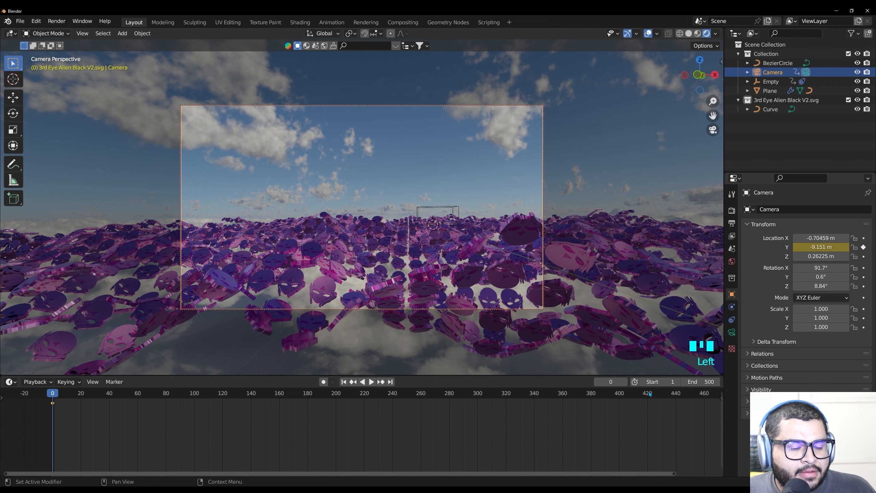
# Set the camera's Y location to 3.729 m at frame 500 and keyframe it there
pyautogui.moveTo(107, 470); pyautogui.dragTo(163, 470)
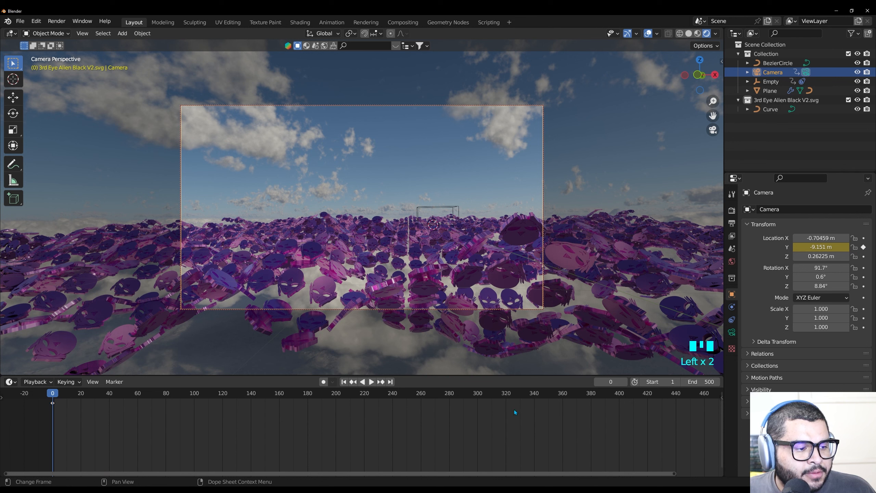
pyautogui.moveTo(674, 473); pyautogui.dragTo(718, 474)
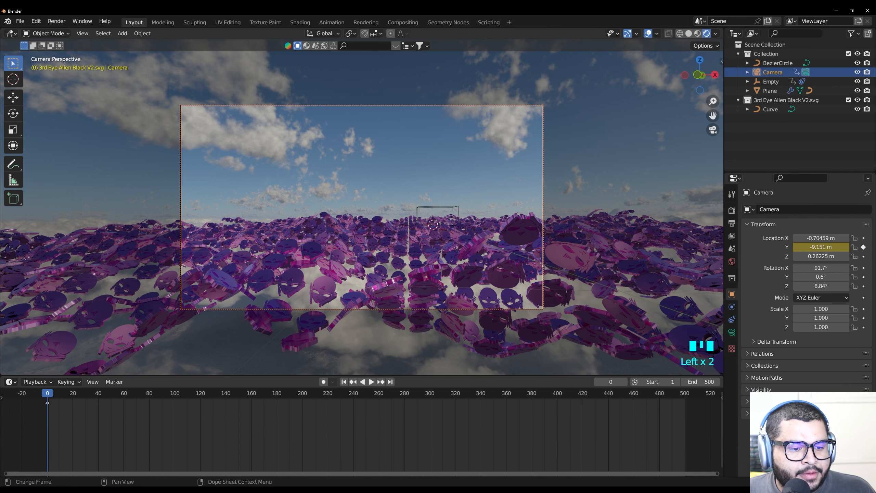
pyautogui.click(687, 394)
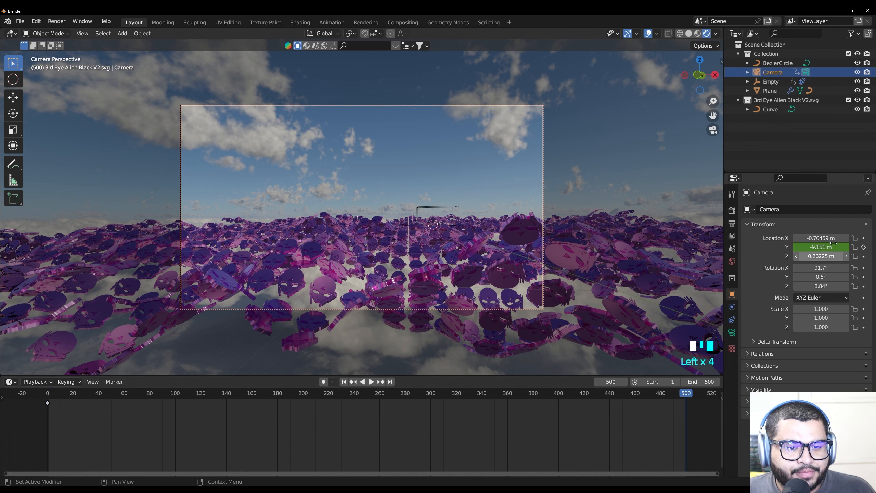
pyautogui.moveTo(831, 243); pyautogui.dragTo(844, 243)
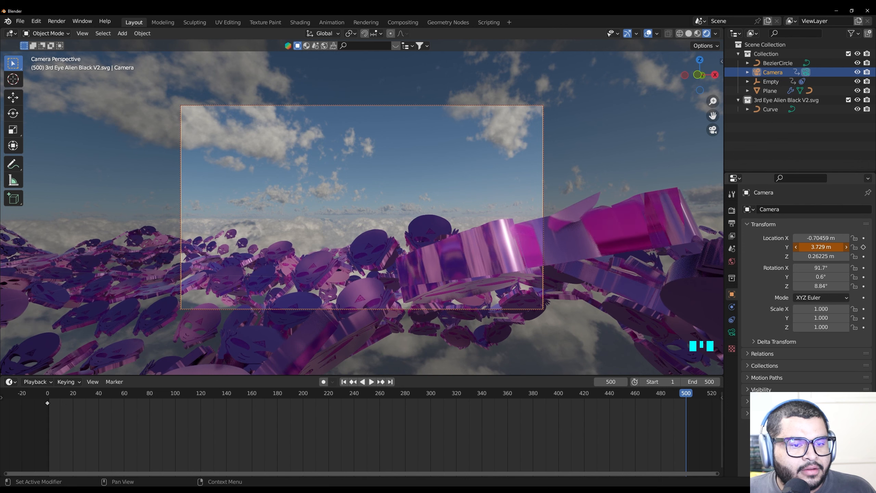
pyautogui.click(863, 247)
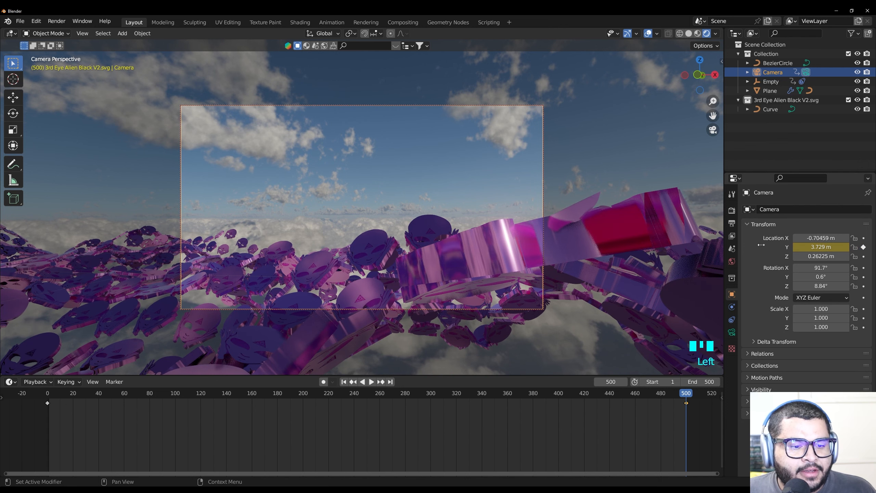
# Return to frame 0 and play the camera's forward movement as a preview
pyautogui.click(49, 401)
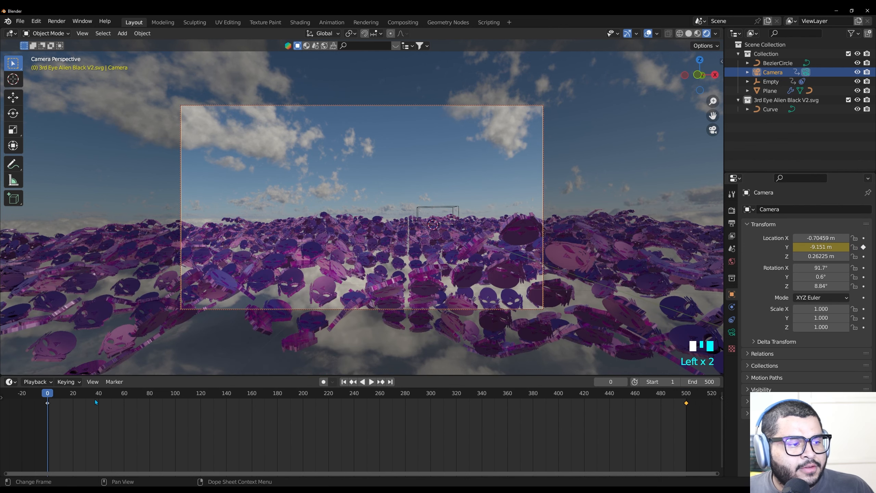
pyautogui.press('space')
pyautogui.press('Escape')
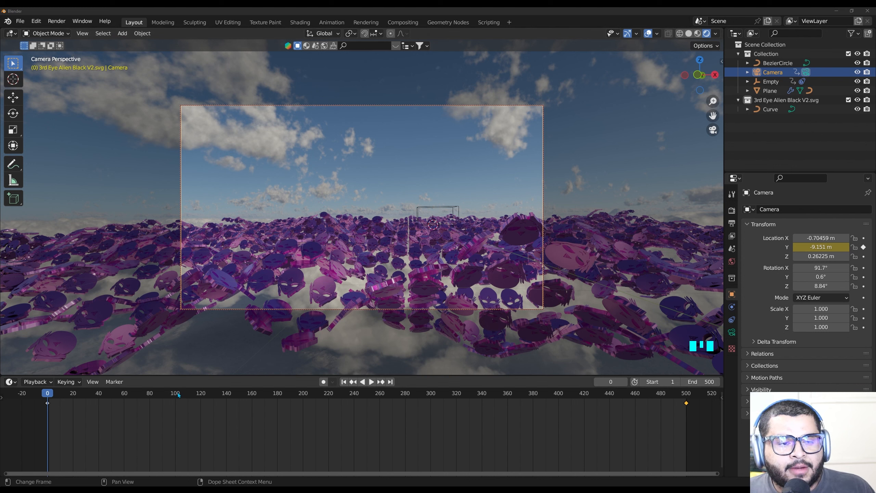